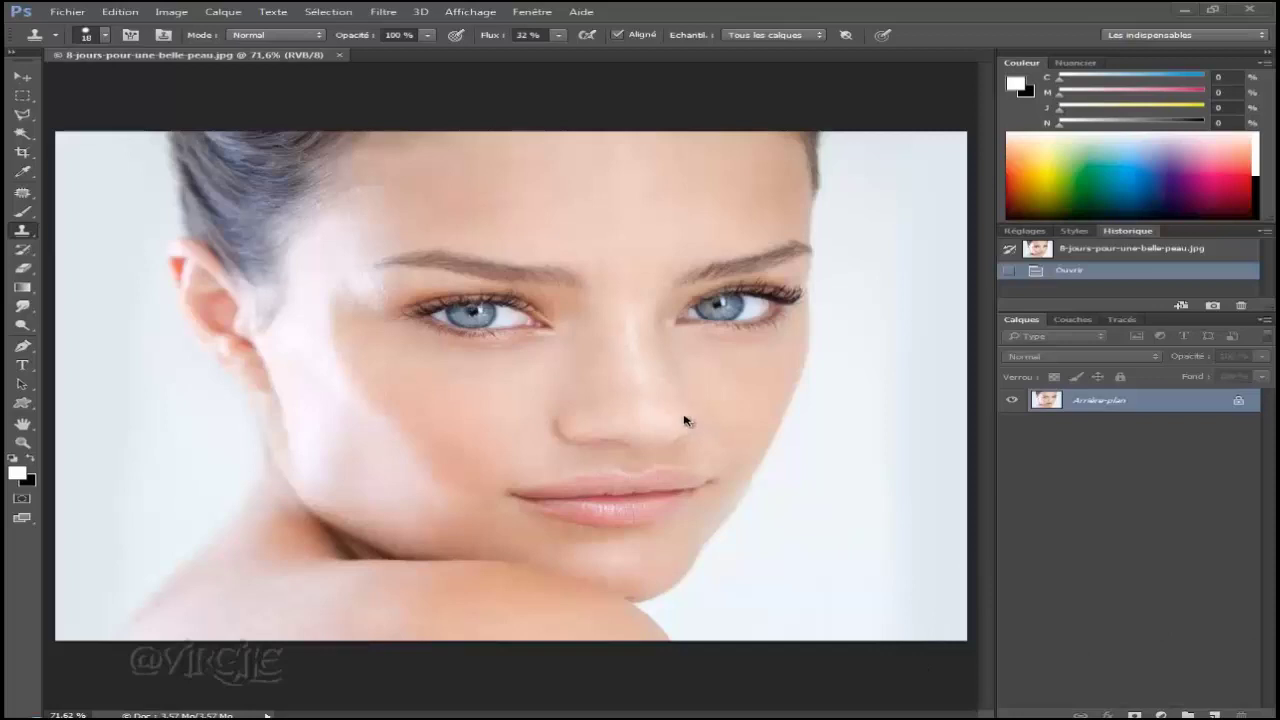
Unlock the Arrière-plan background so it becomes the editable layer Calque 0
scroll(665, 407, "up", 2)
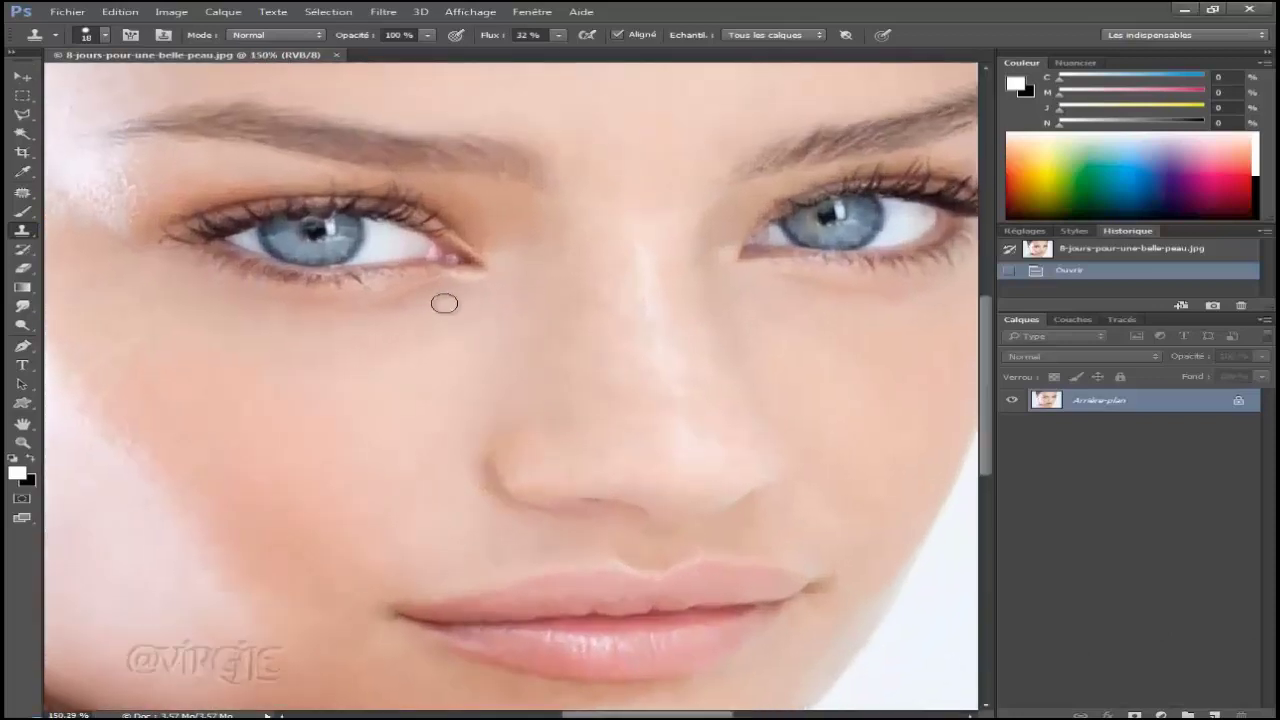
scroll(363, 325, "down", 2)
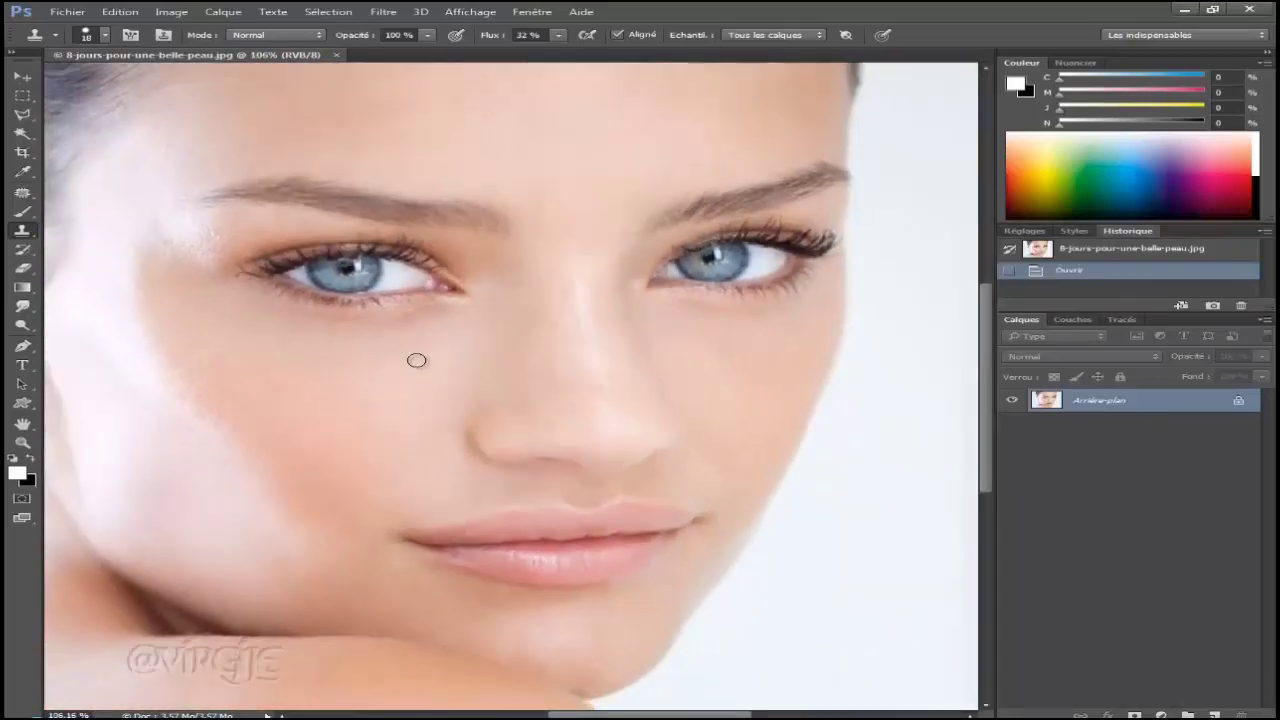
scroll(186, 358, "up", 1)
scroll(230, 340, "up", 2)
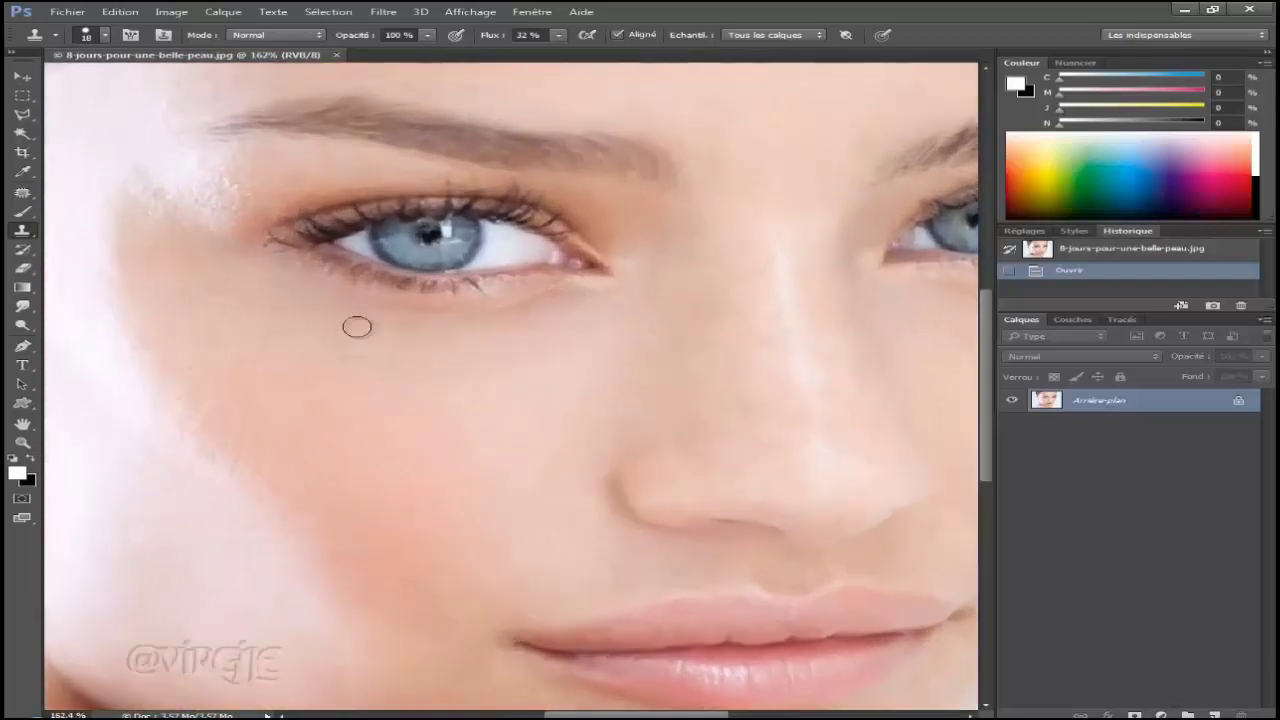
scroll(541, 297, "up", 1)
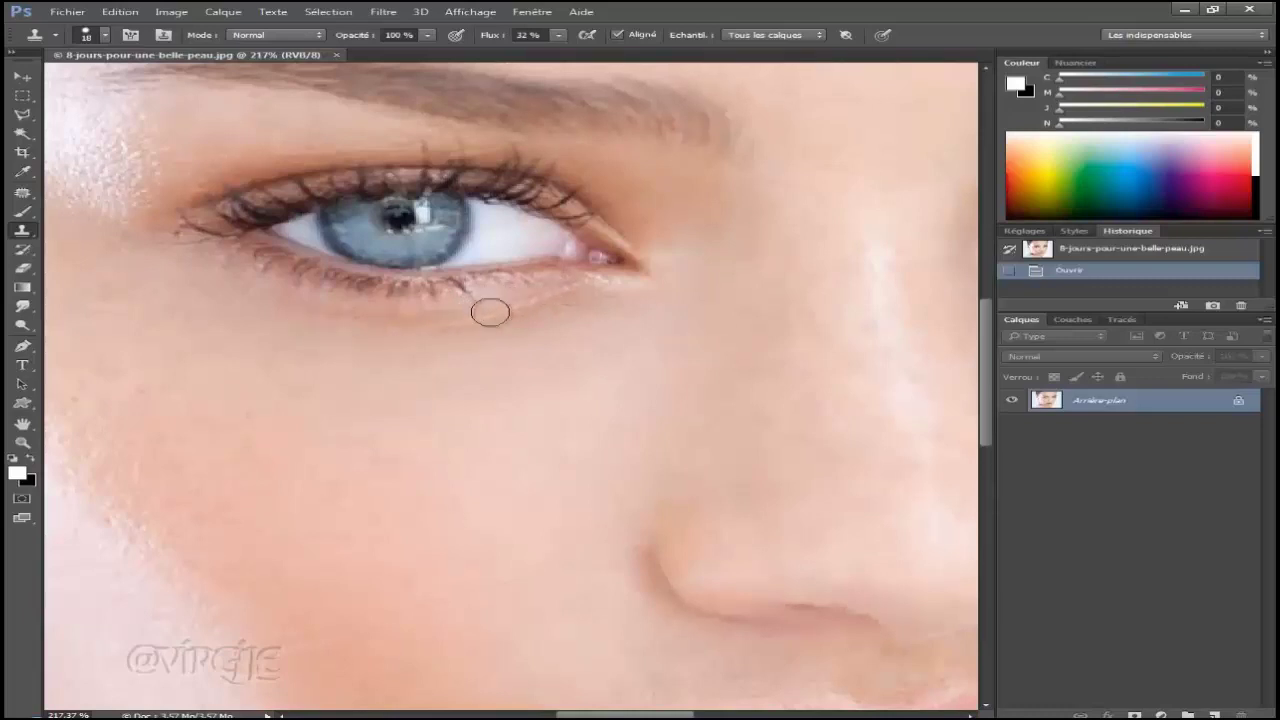
scroll(560, 360, "down", 2)
scroll(601, 388, "down", 3)
scroll(634, 409, "up", 1)
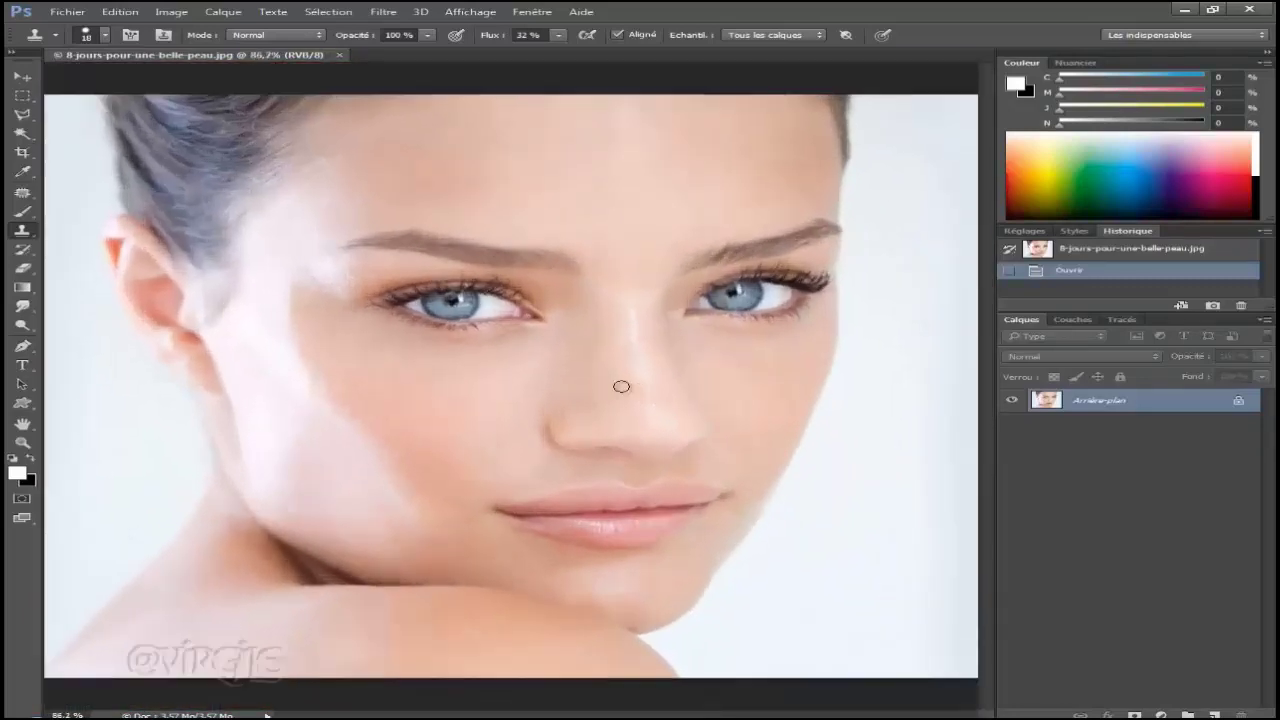
scroll(621, 380, "down", 1)
scroll(621, 386, "up", 1)
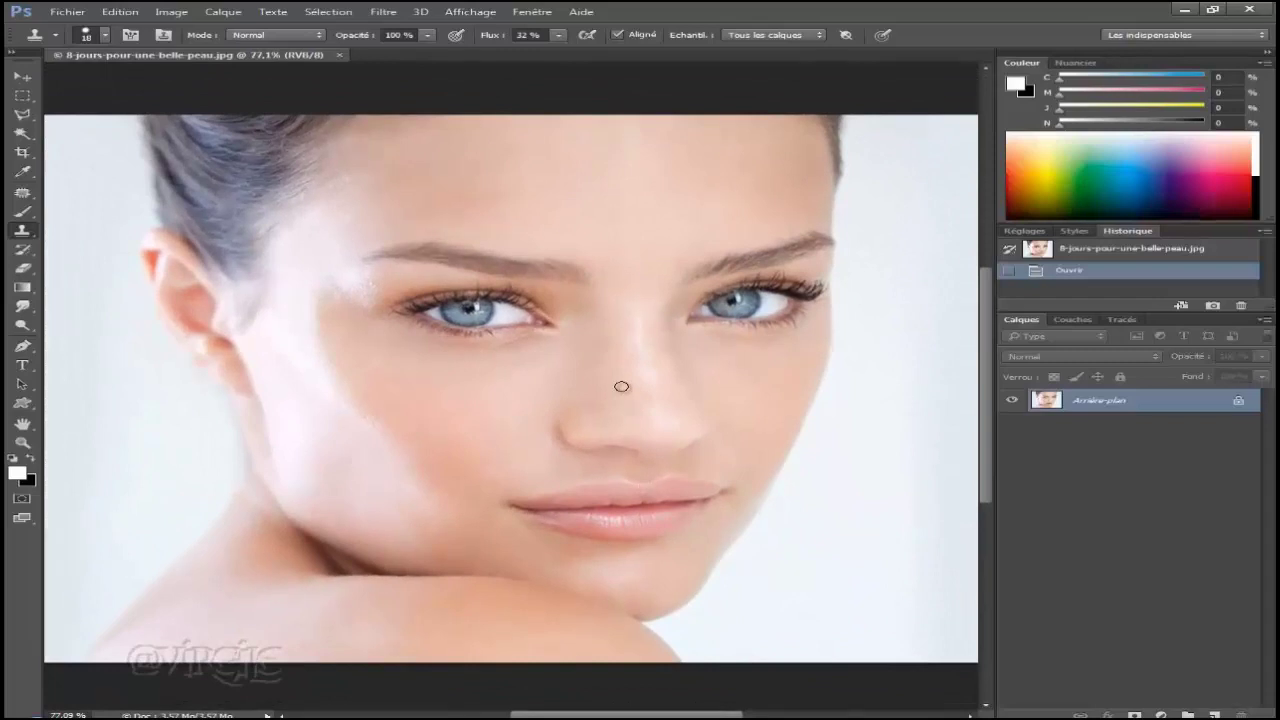
scroll(621, 386, "up", 1)
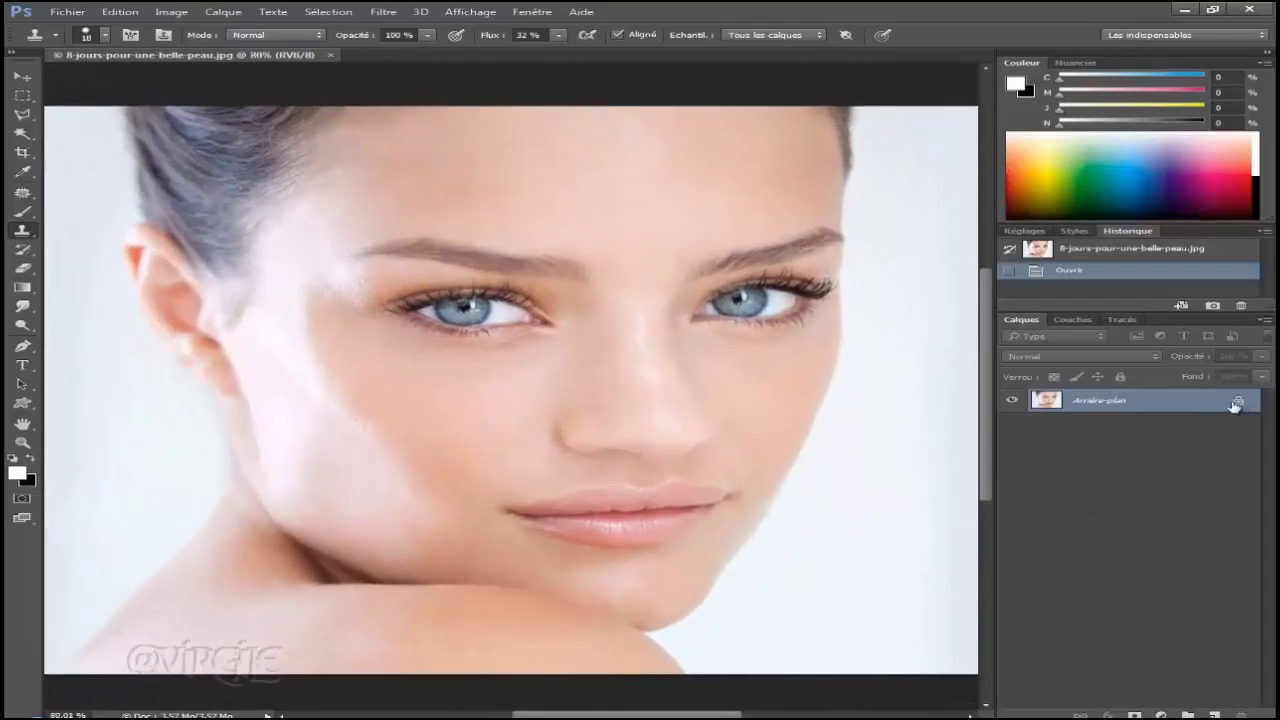
left_click(1237, 403)
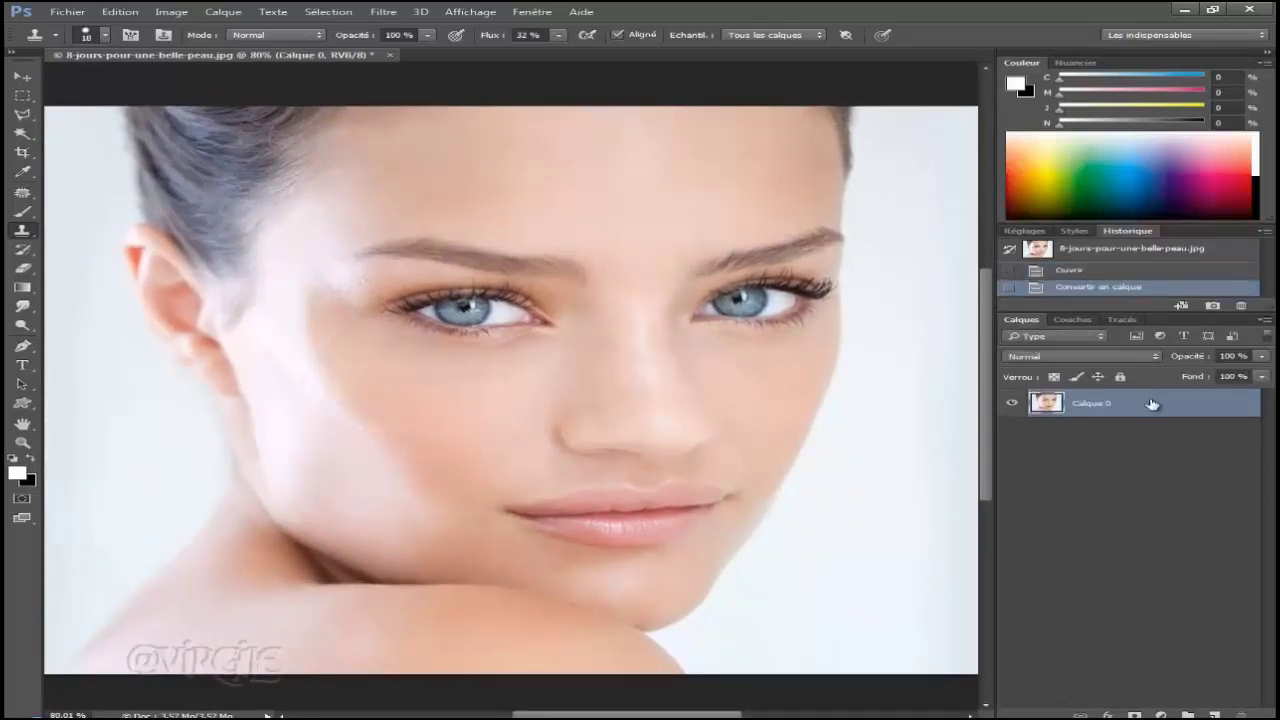
Duplicate Calque 0 twice, opening and closing its blending options without changes
left_click_drag(1152, 403, 1213, 712)
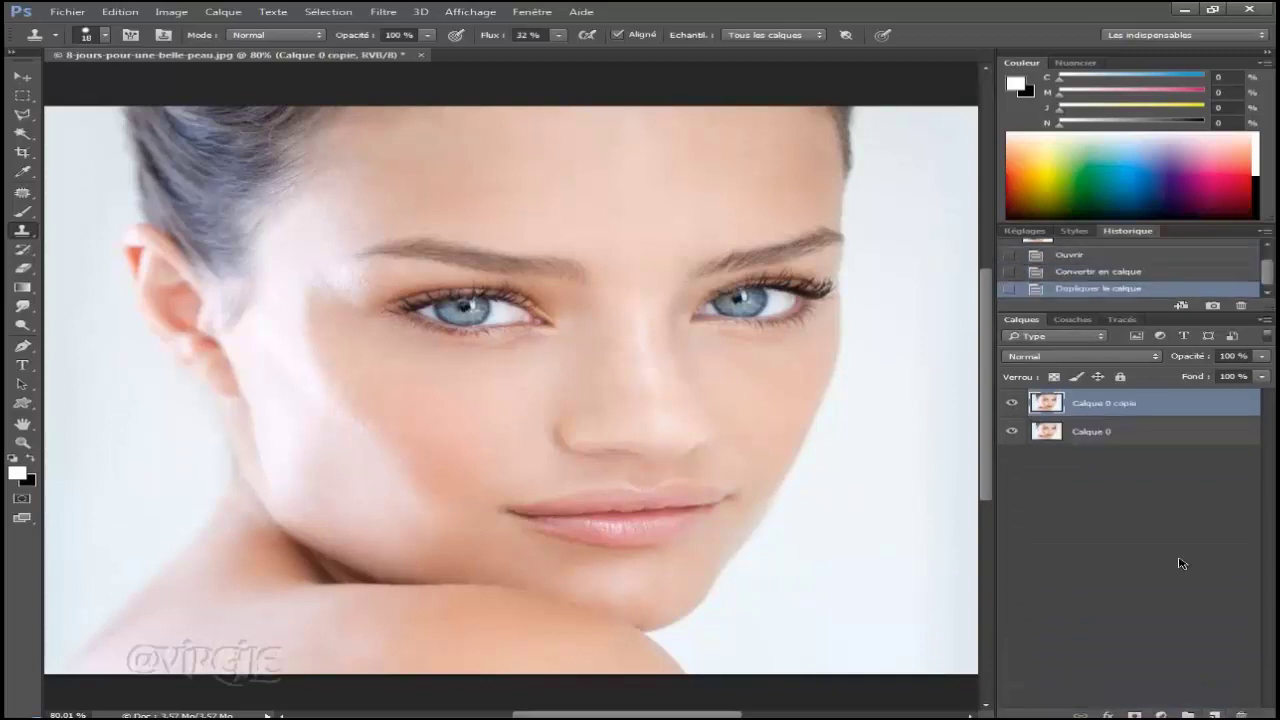
left_click_drag(1152, 422, 1215, 710)
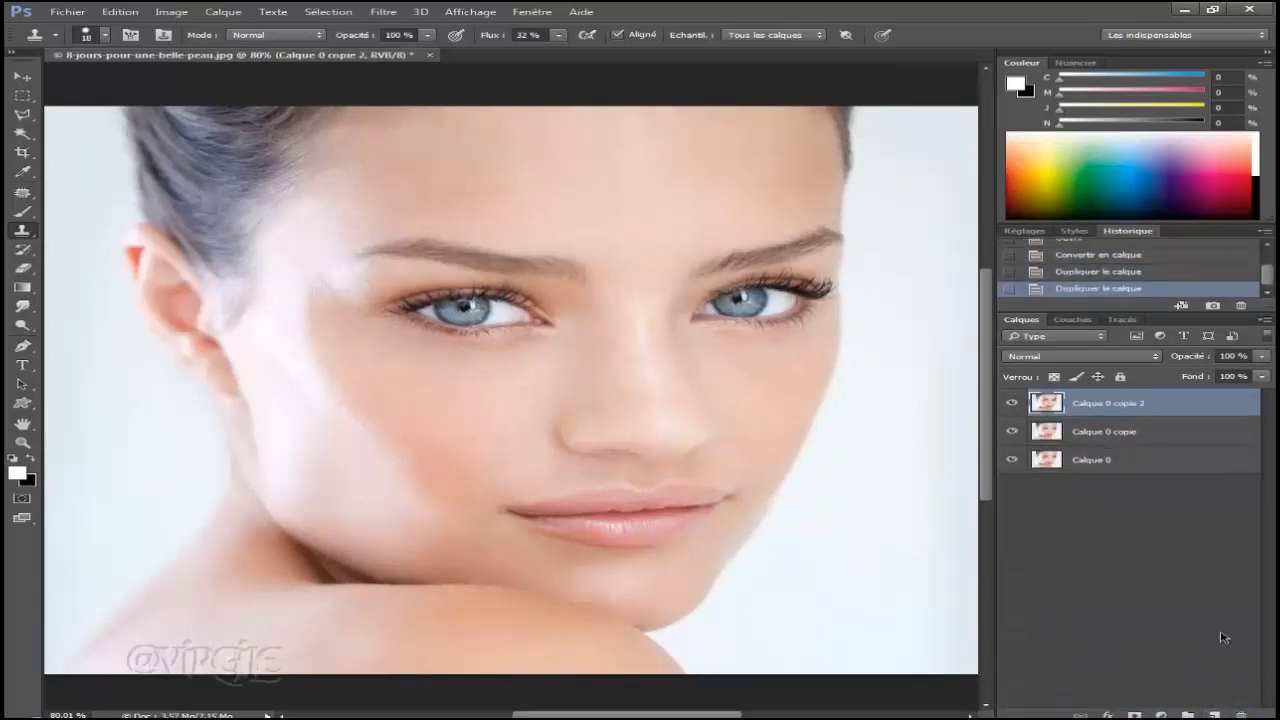
double_click(1125, 461)
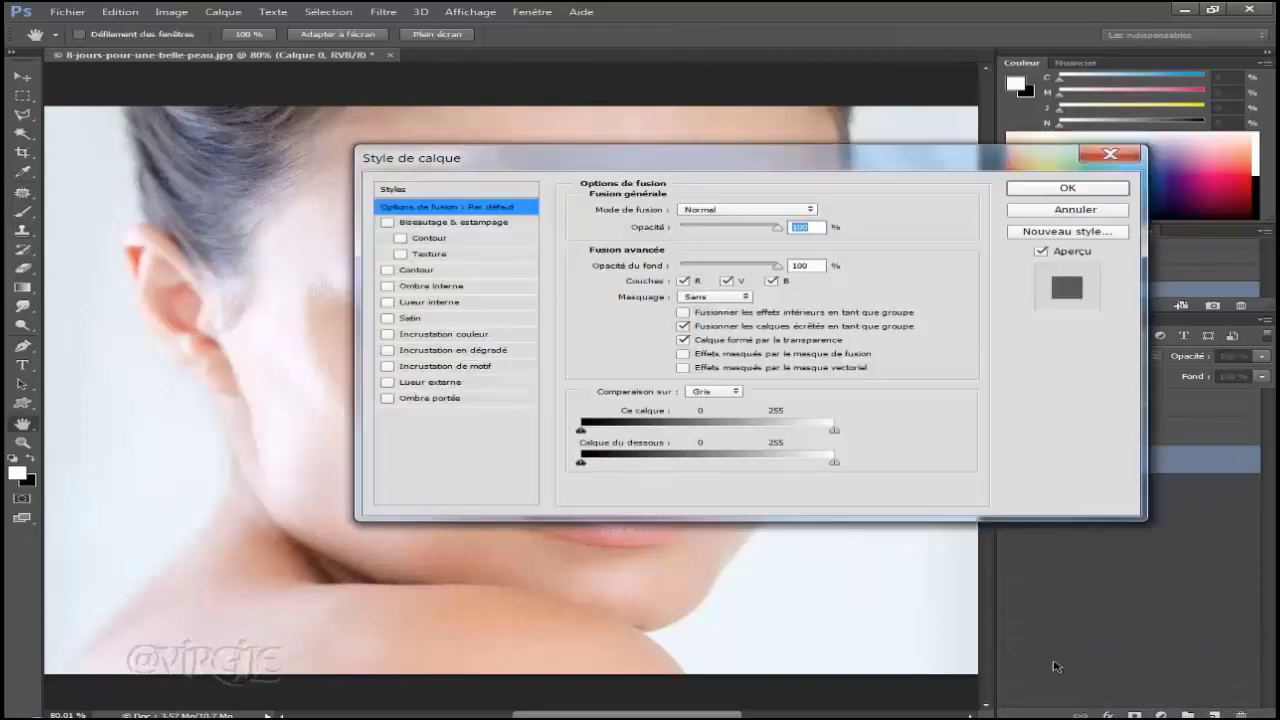
left_click(1112, 154)
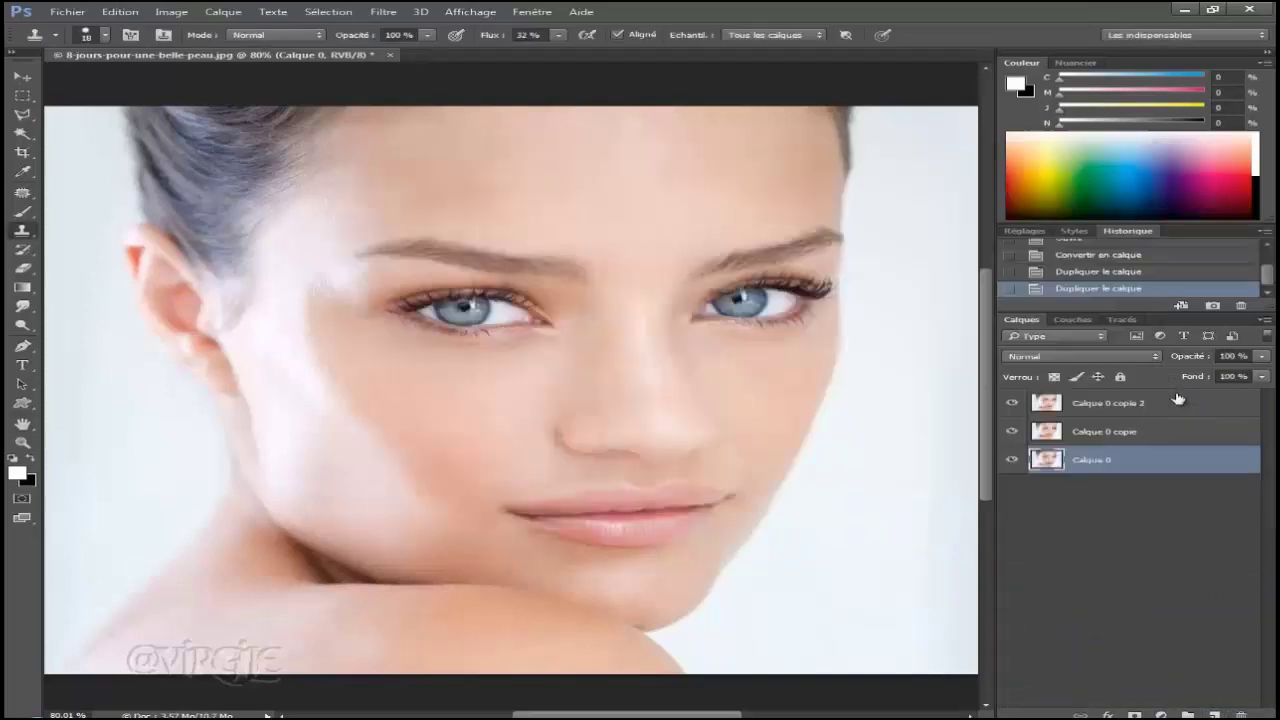
Rename Calque 0, its copy and copy 2 to 'photo de base', 'couleur' and 'texture'
double_click(1113, 461)
key("BackSpace")
type("photo de base")
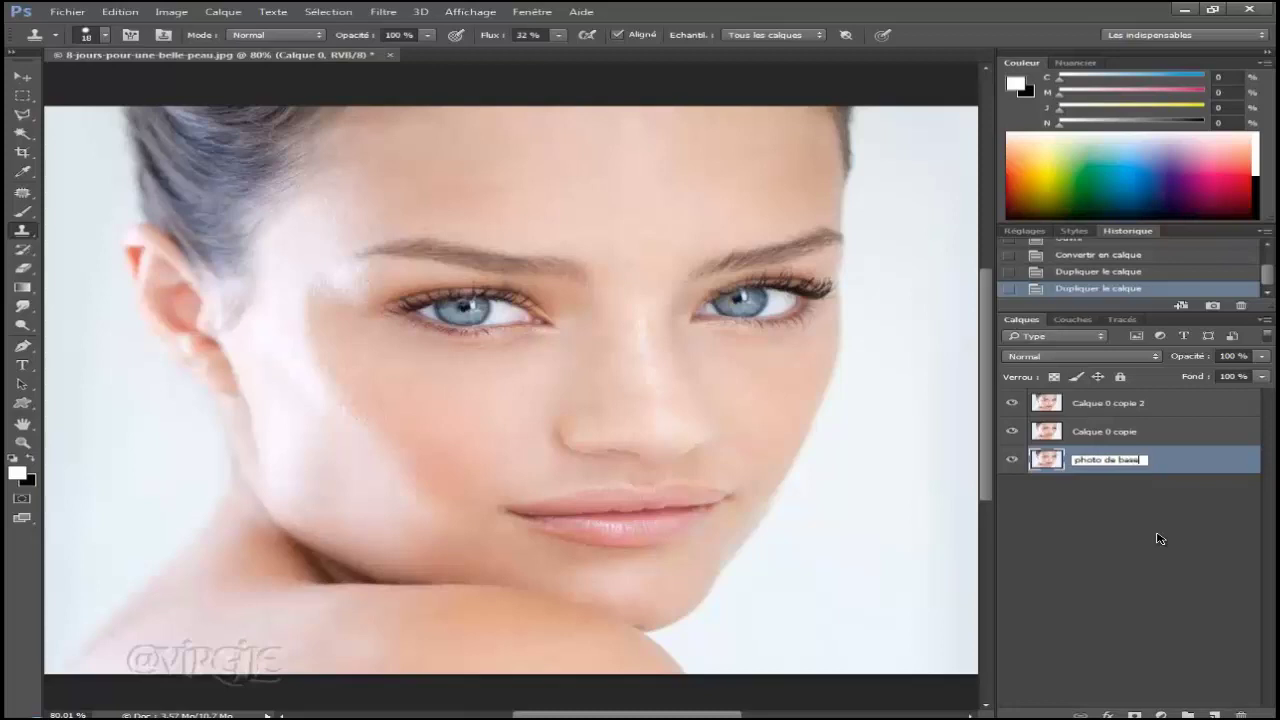
key("Return")
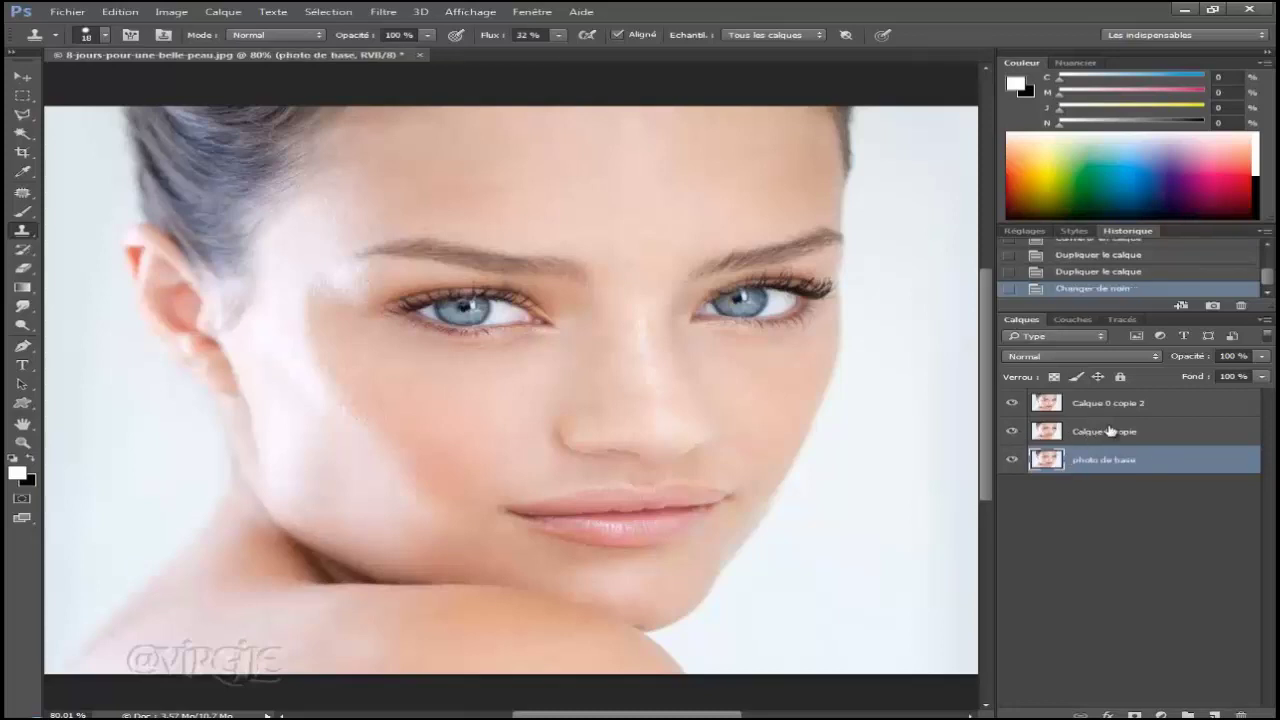
double_click(1110, 430)
key("BackSpace")
type("couleur")
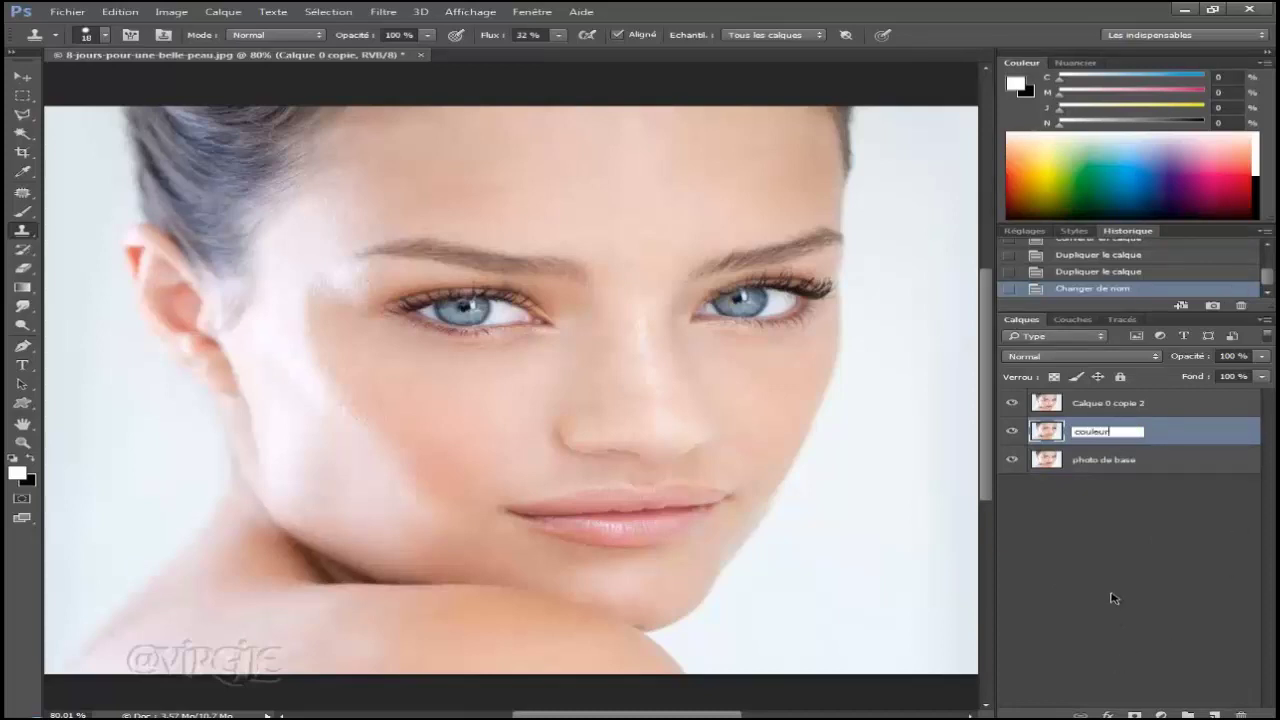
key("Return")
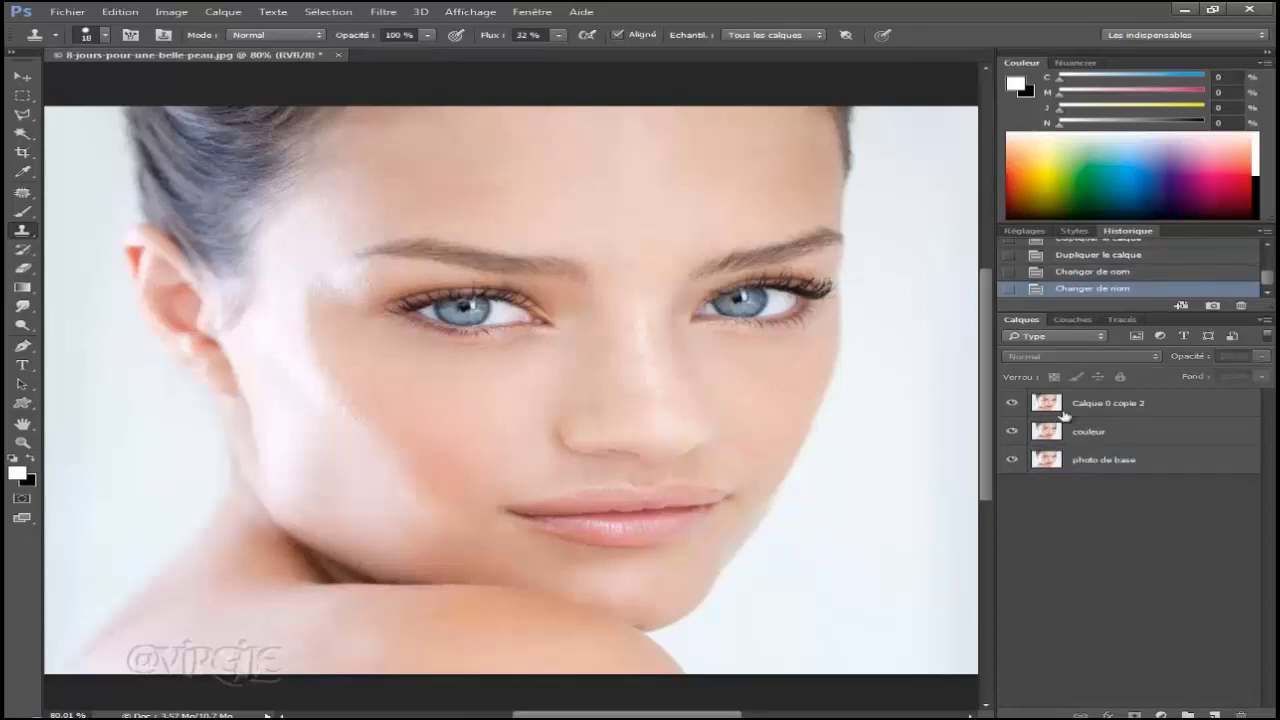
double_click(1106, 402)
key("BackSpace")
type("texture")
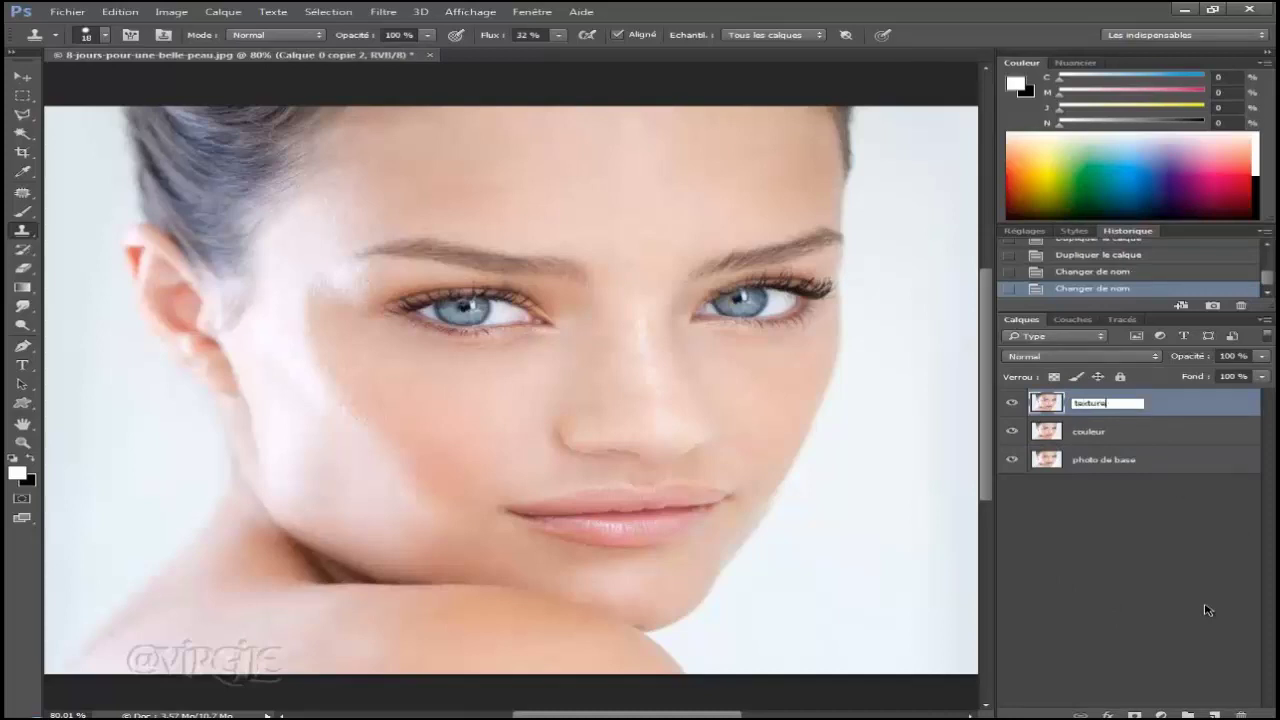
key("Return")
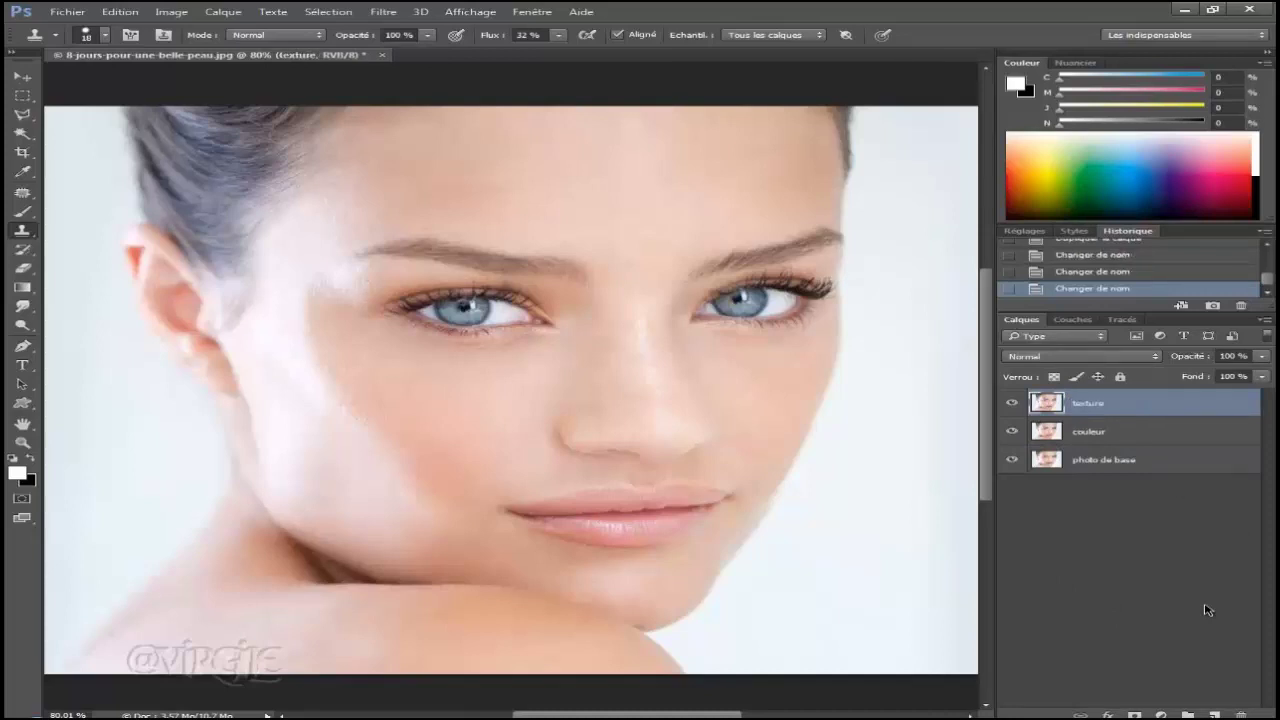
Group texture and couleur as 'splite frequency', expand it, and hide photo de base
left_click(1104, 431, "shift")
mouse_move(1174, 430)
left_mouse_down()
mouse_move(1200, 712)
mouse_move(1187, 714)
left_mouse_up()
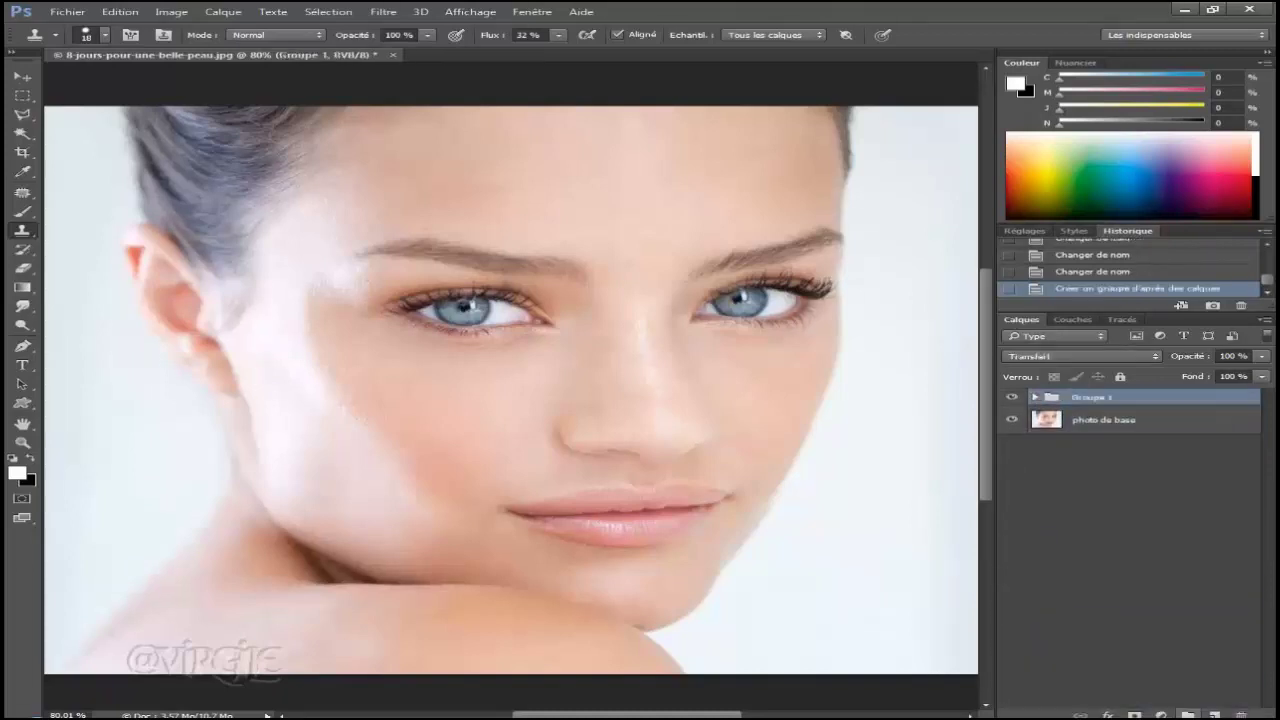
double_click(1092, 398)
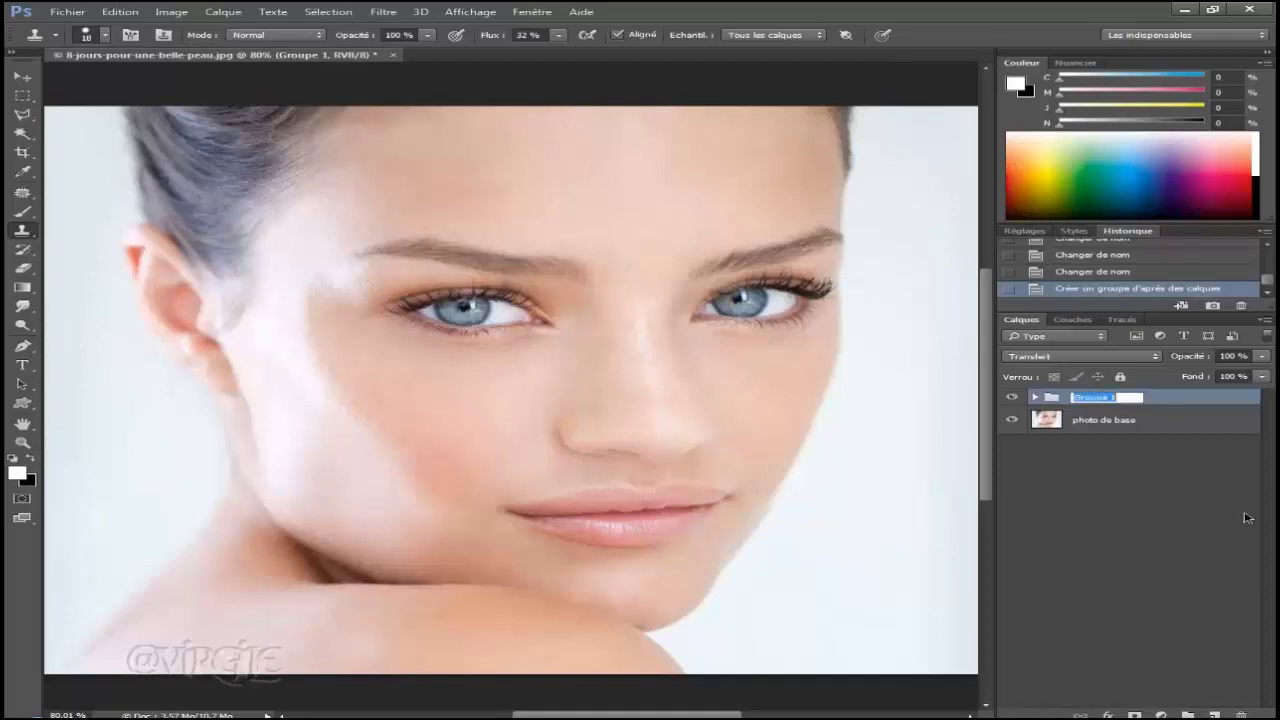
key("BackSpace")
type("y")
key("Return")
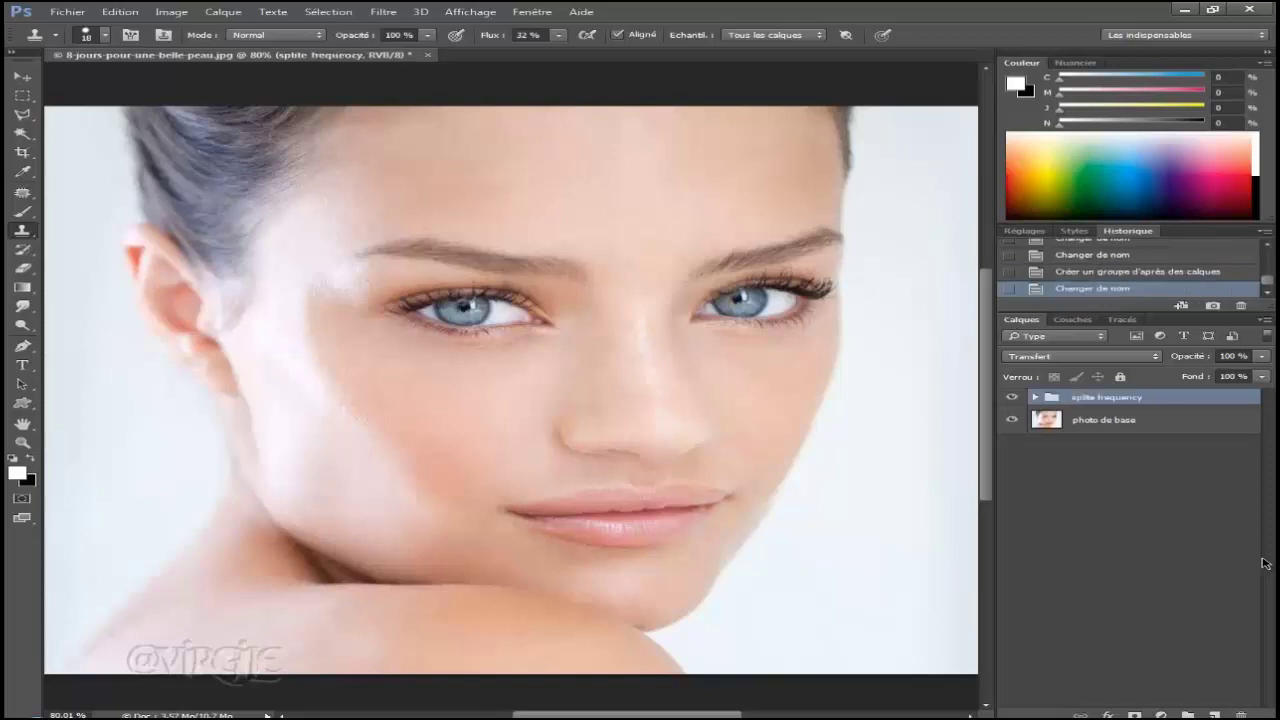
left_click(1033, 397)
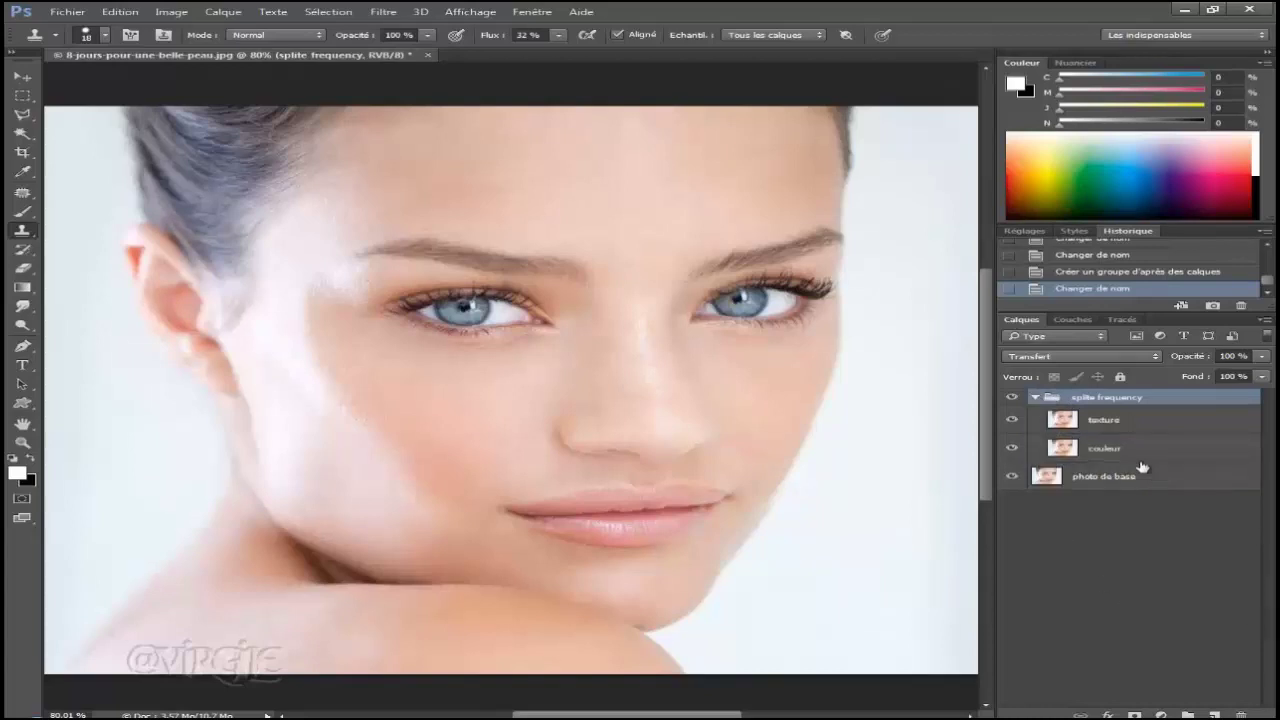
left_click(1011, 476)
Apply a Flou gaussien of about 7 pixels to the couleur layer
left_click(1117, 447)
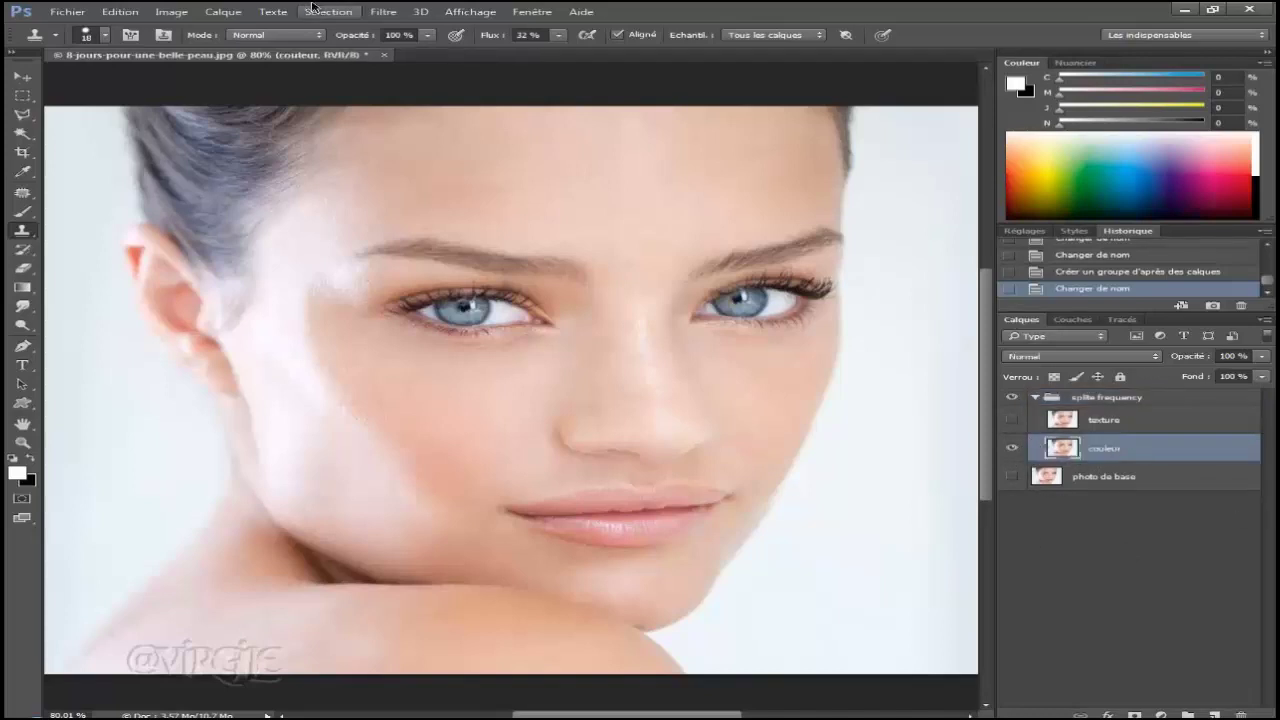
left_click(380, 12)
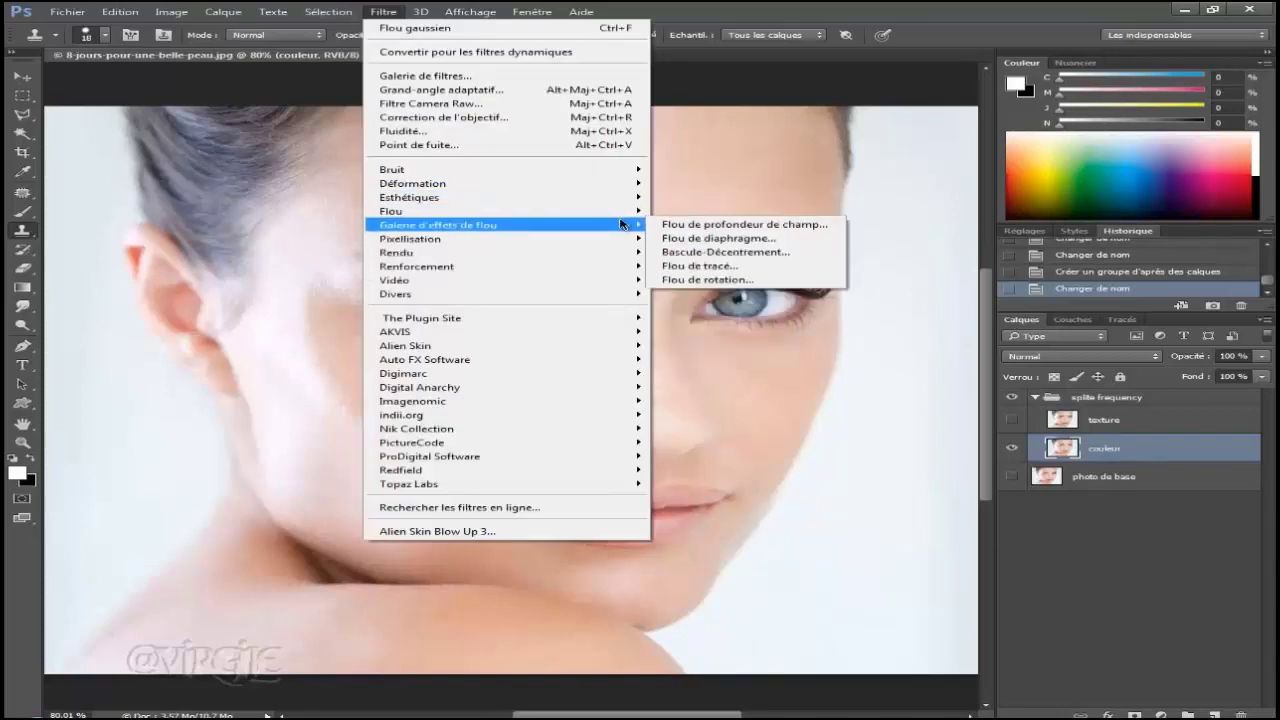
mouse_move(390, 211)
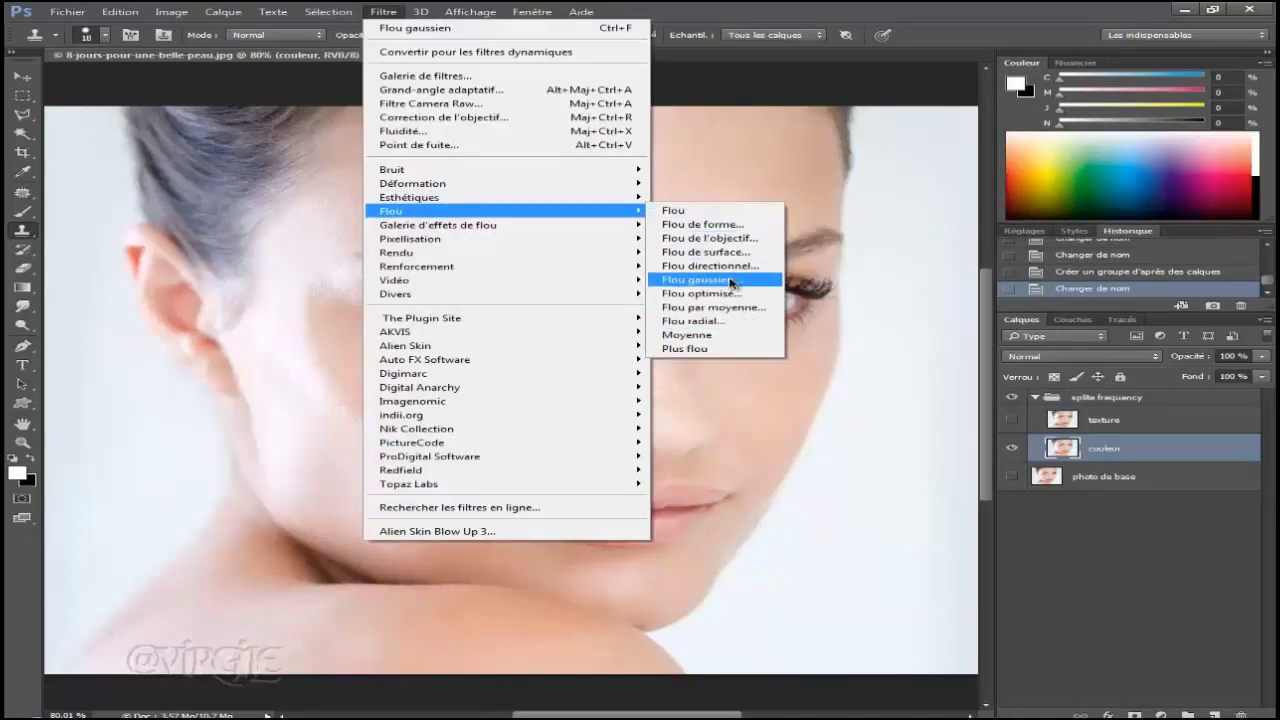
left_click(700, 279)
left_click_drag(744, 309, 987, 334)
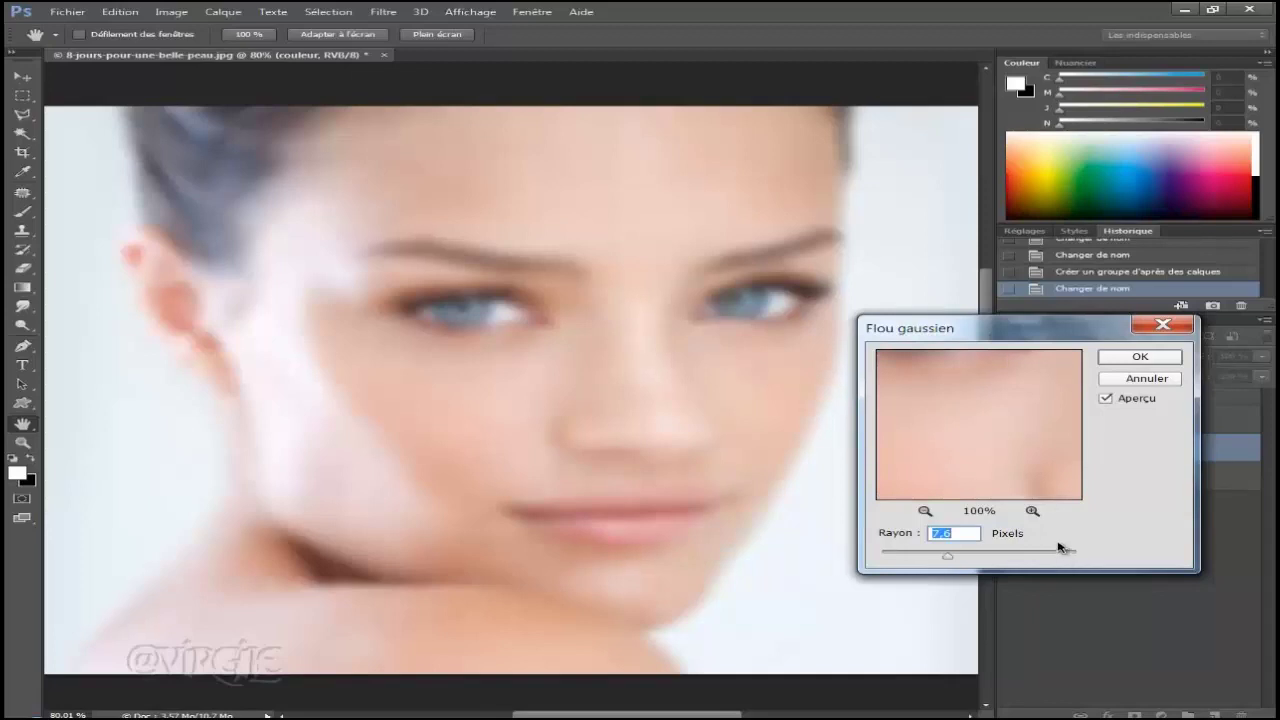
left_click_drag(1040, 328, 771, 420)
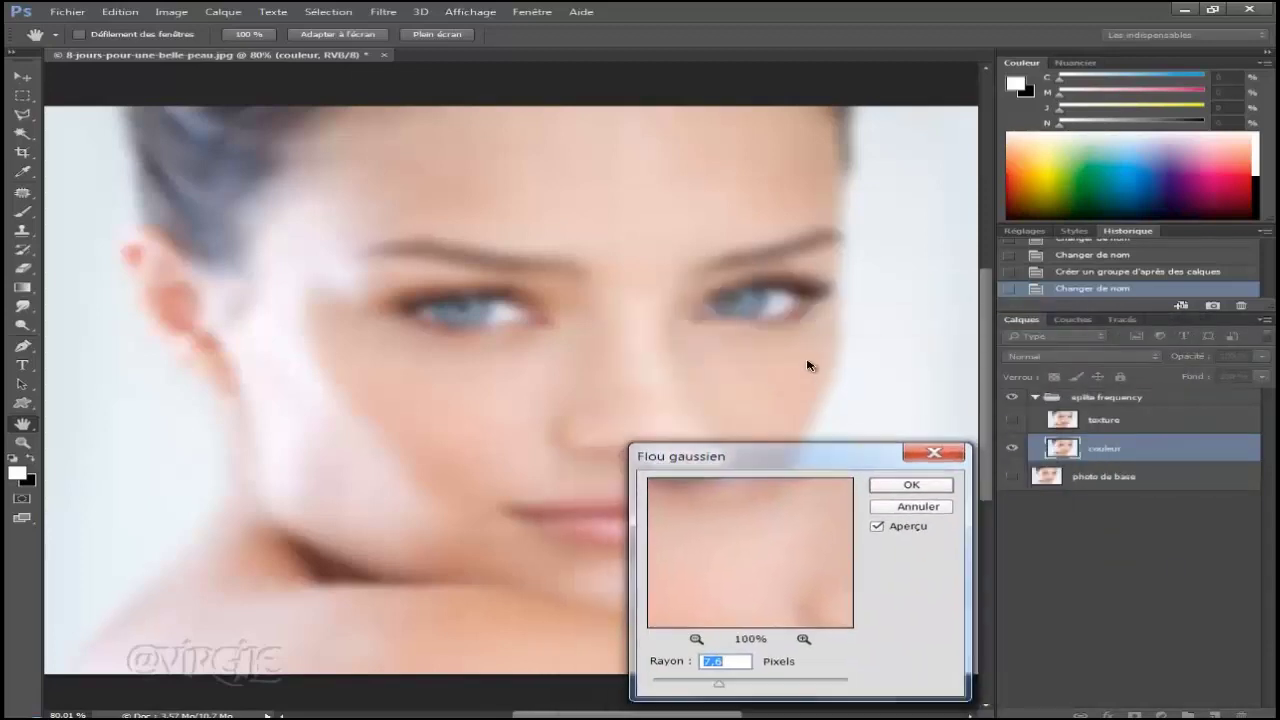
mouse_move(771, 420)
left_mouse_down()
mouse_move(815, 396)
mouse_move(797, 362)
mouse_move(784, 380)
left_mouse_up()
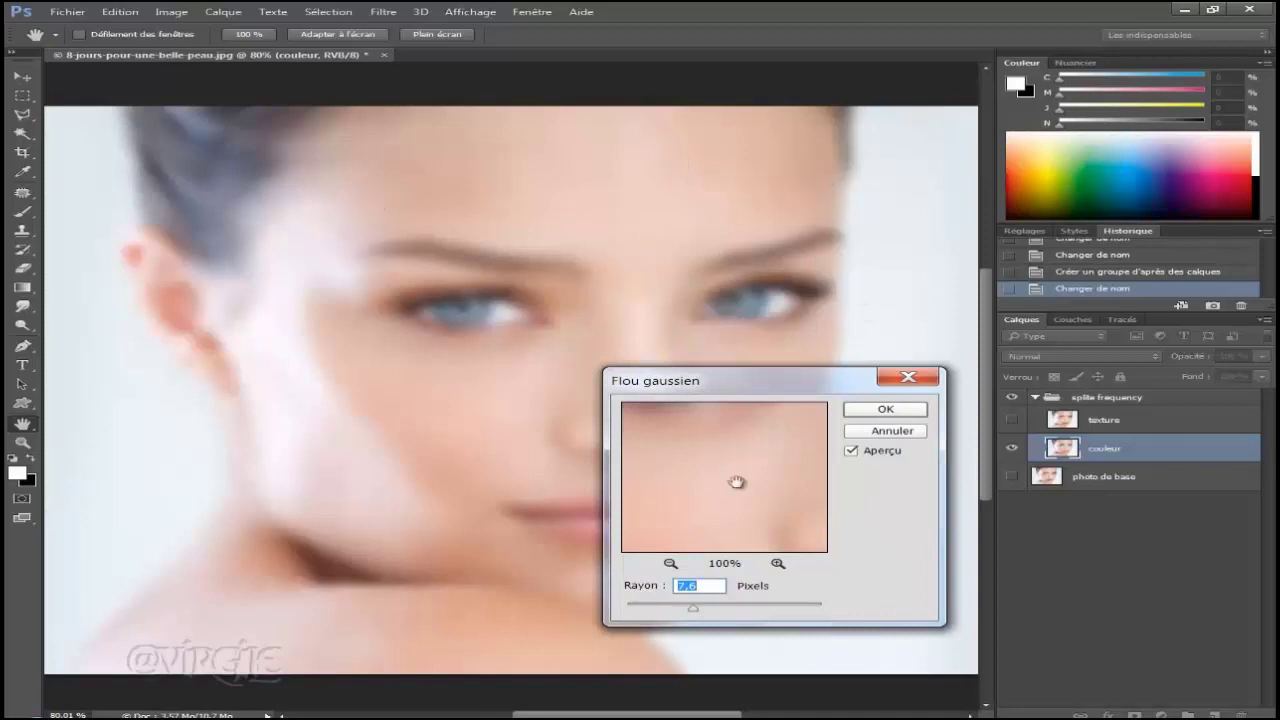
left_click_drag(756, 390, 738, 250)
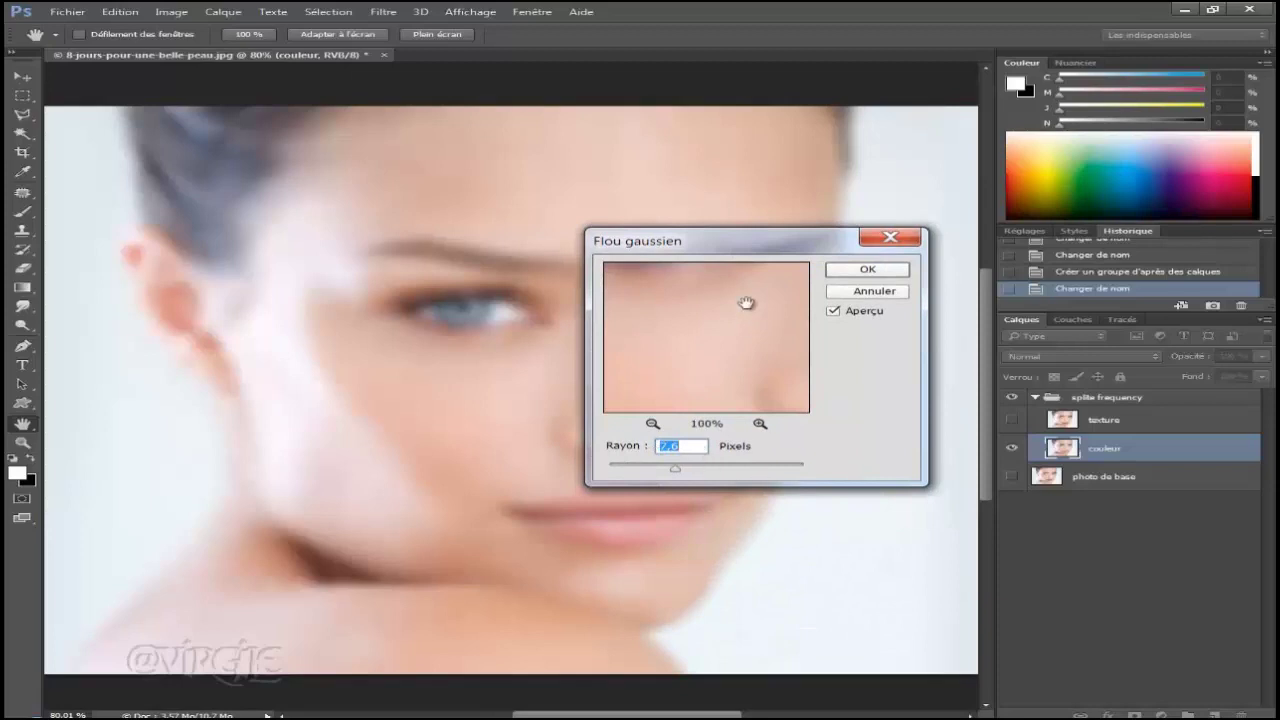
mouse_move(790, 239)
left_mouse_down()
mouse_move(925, 279)
mouse_move(682, 255)
left_mouse_up()
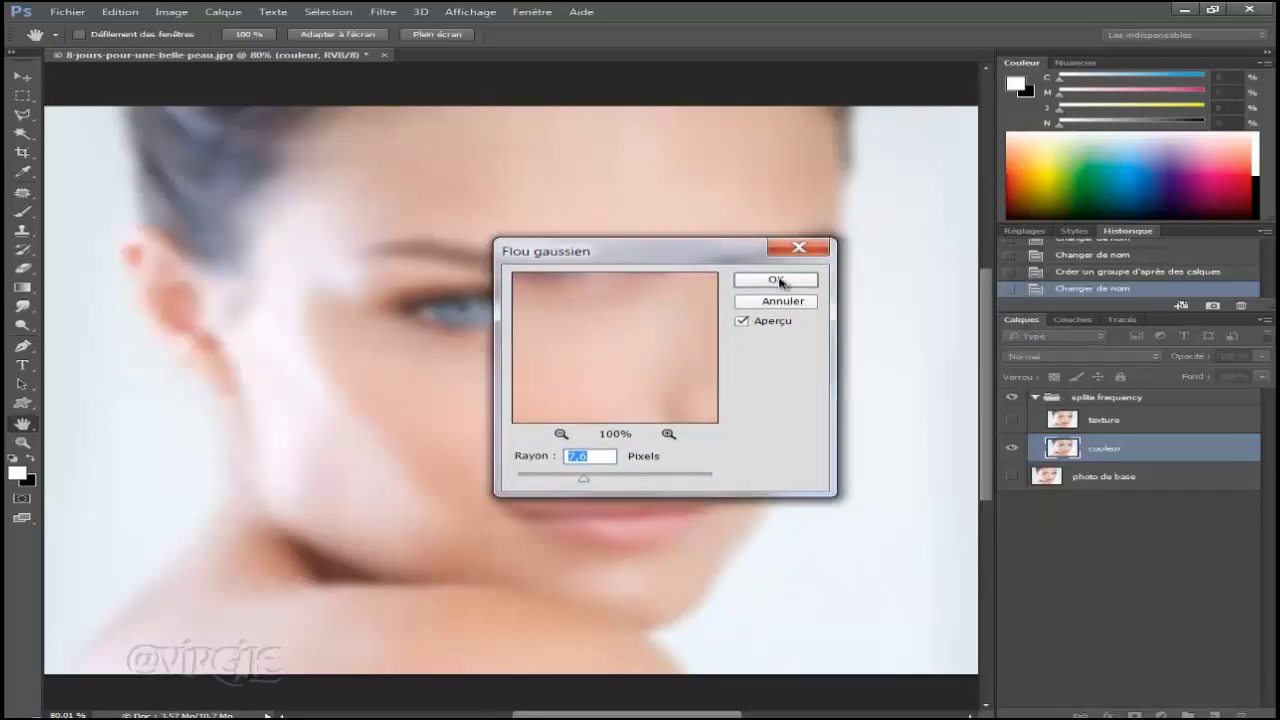
left_click(777, 281)
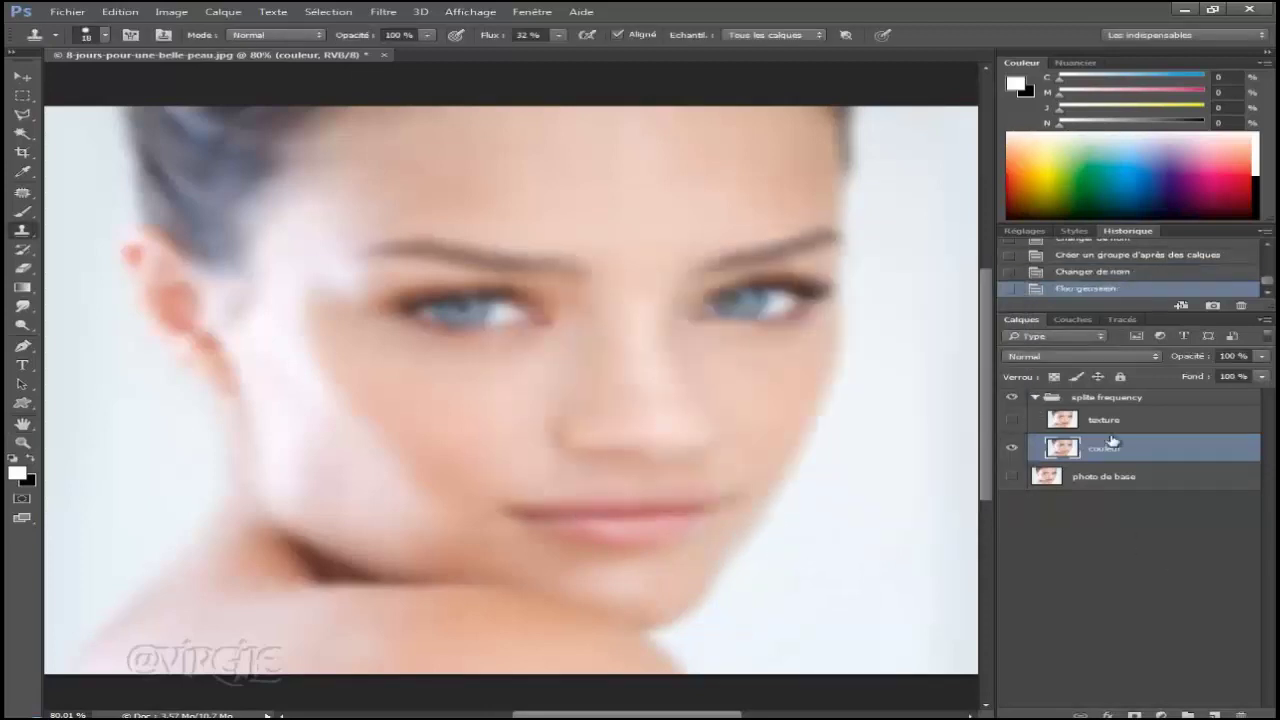
Hide couleur, show the texture layer and make it the active layer
left_click(1011, 448)
left_click(1011, 420)
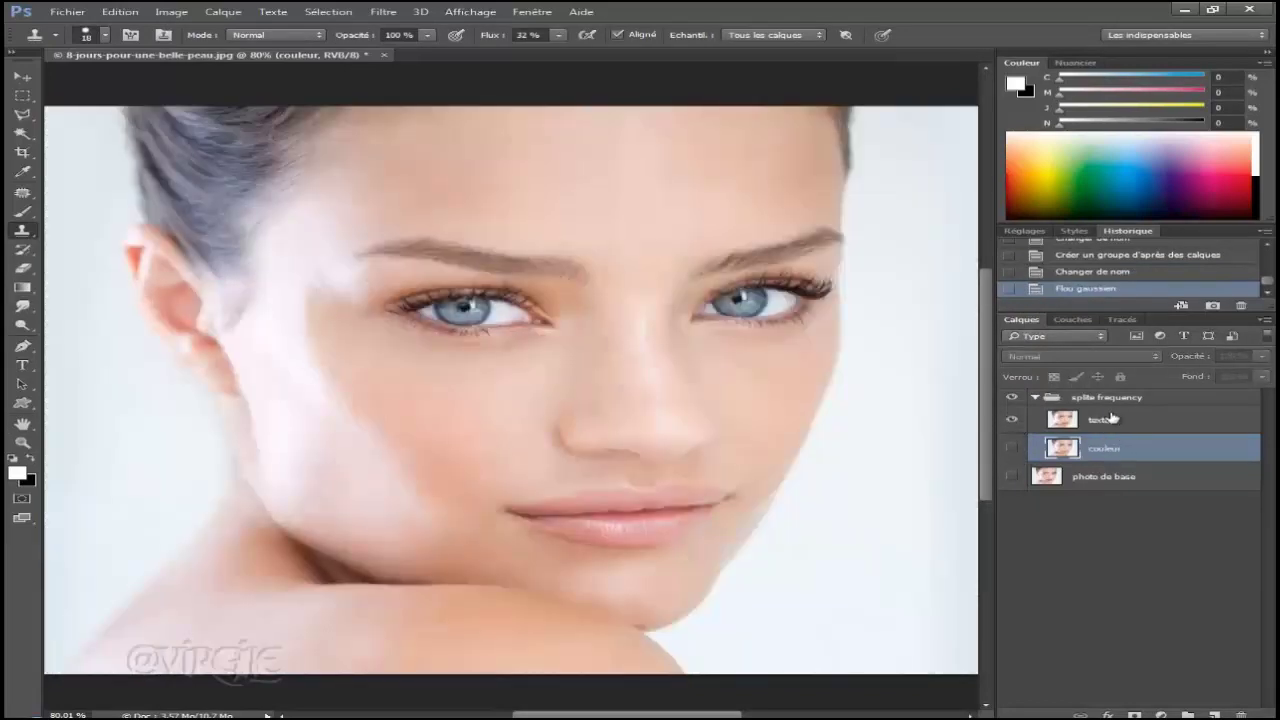
left_click(1112, 419)
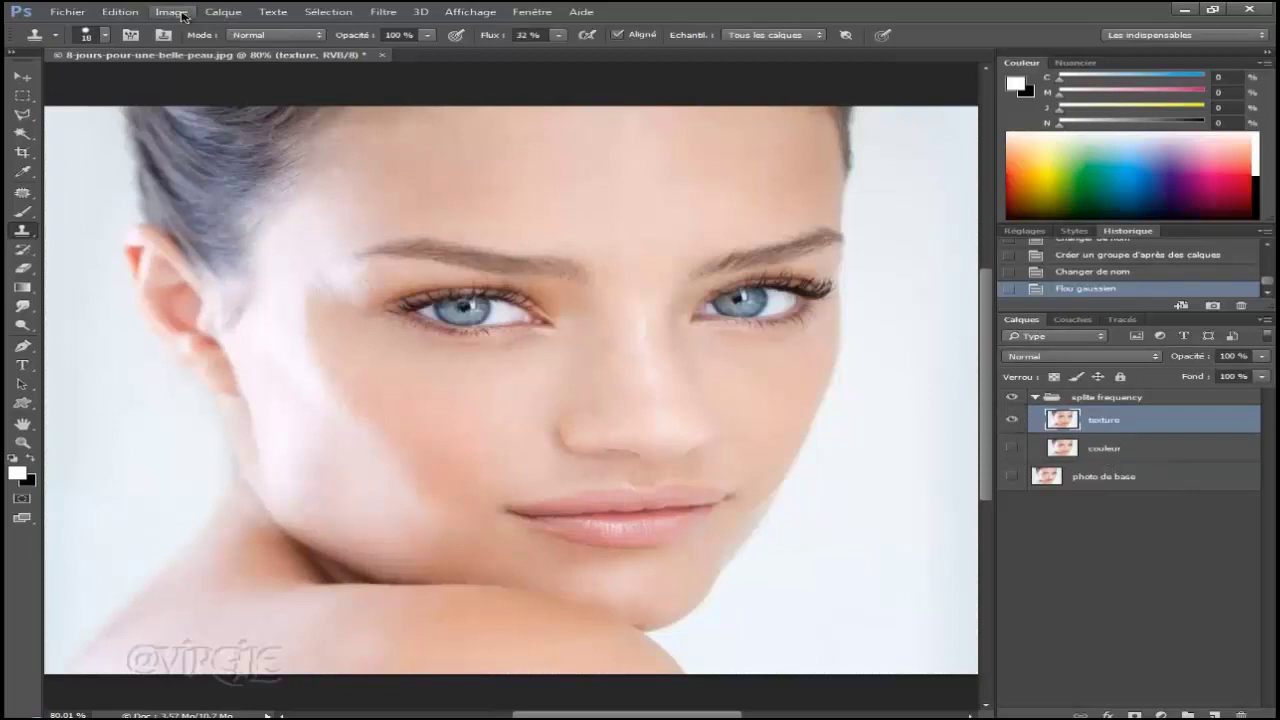
Apply Image to texture from couleur with Soustraction, Échelle 2 and Décalage 128
left_click(173, 14)
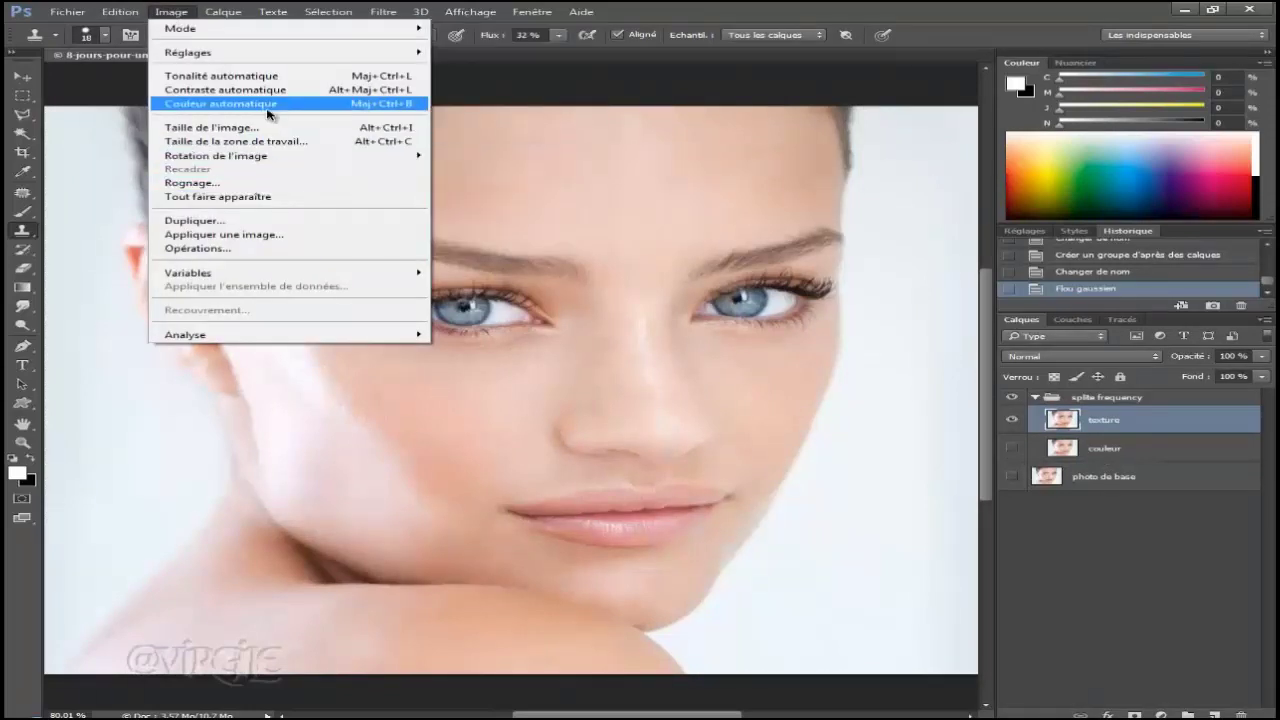
mouse_move(216, 156)
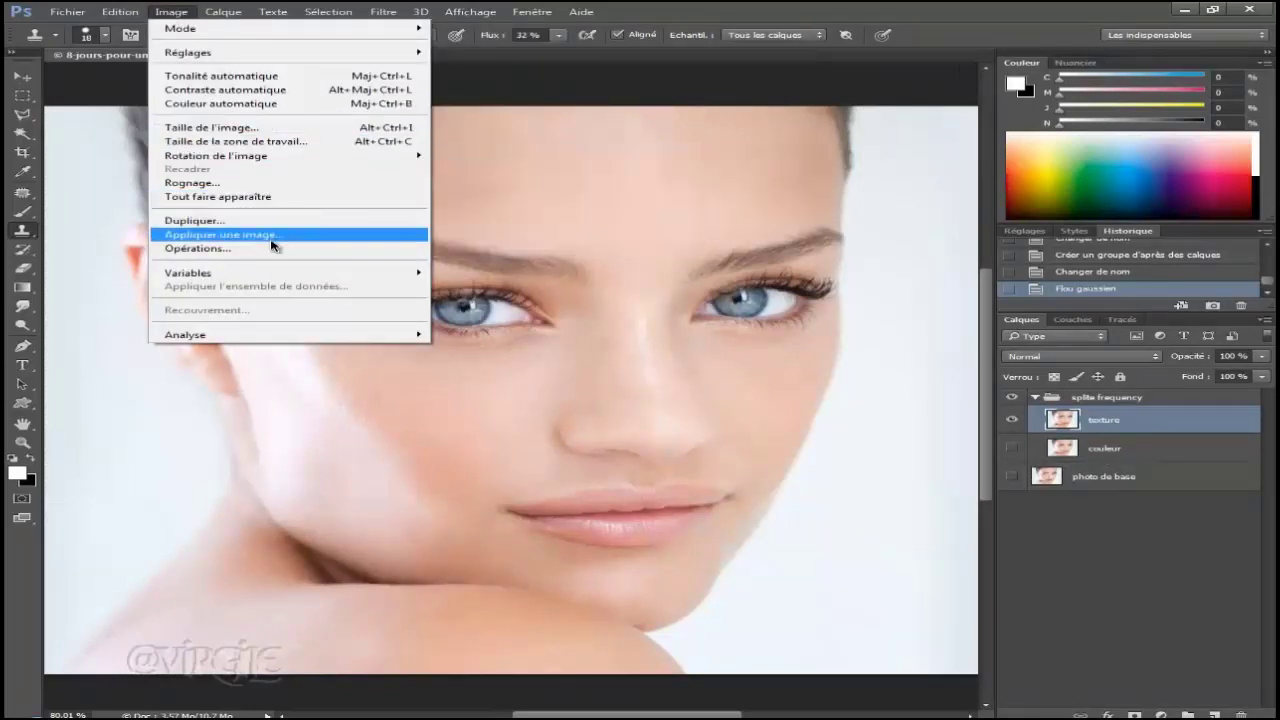
left_click(272, 238)
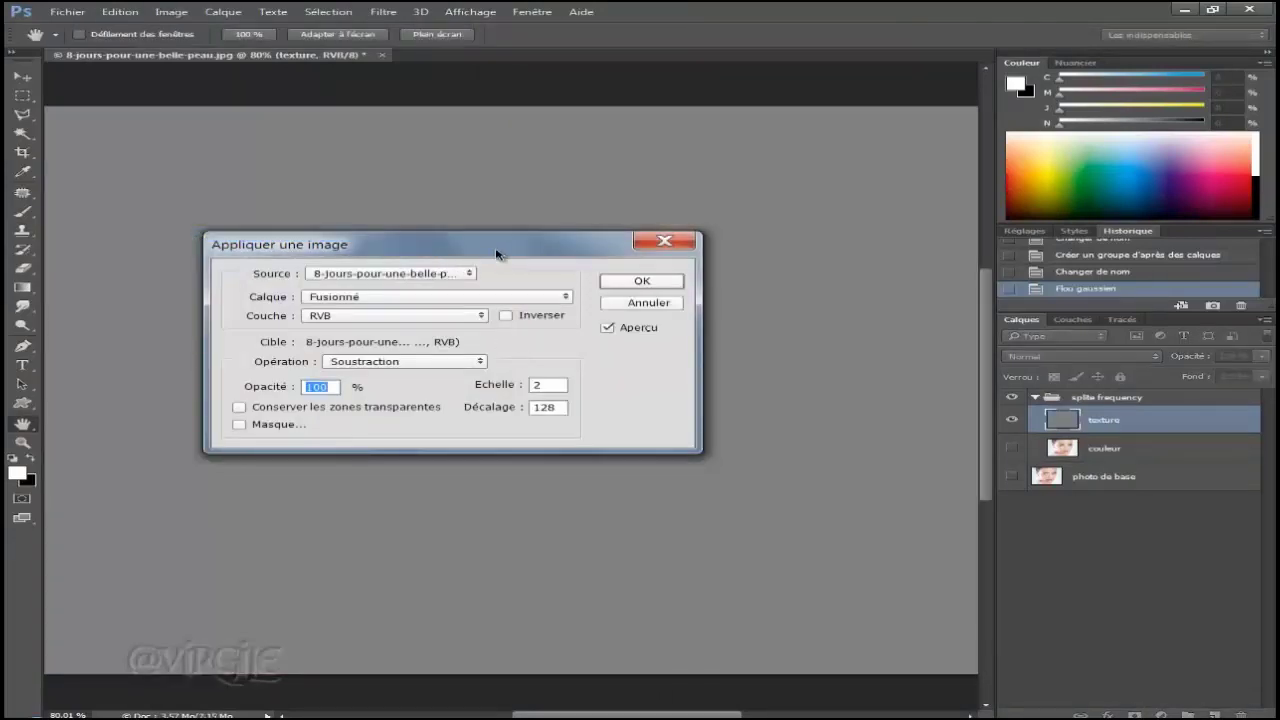
left_click_drag(496, 250, 558, 286)
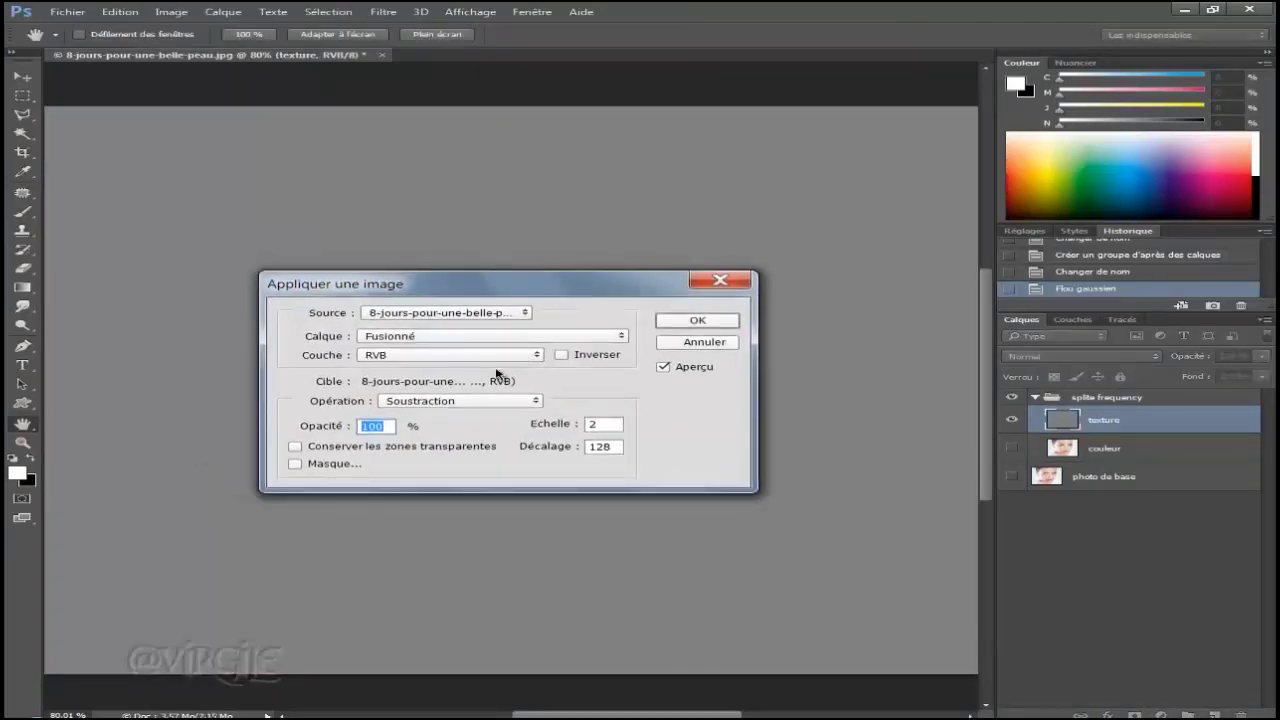
left_click(576, 341)
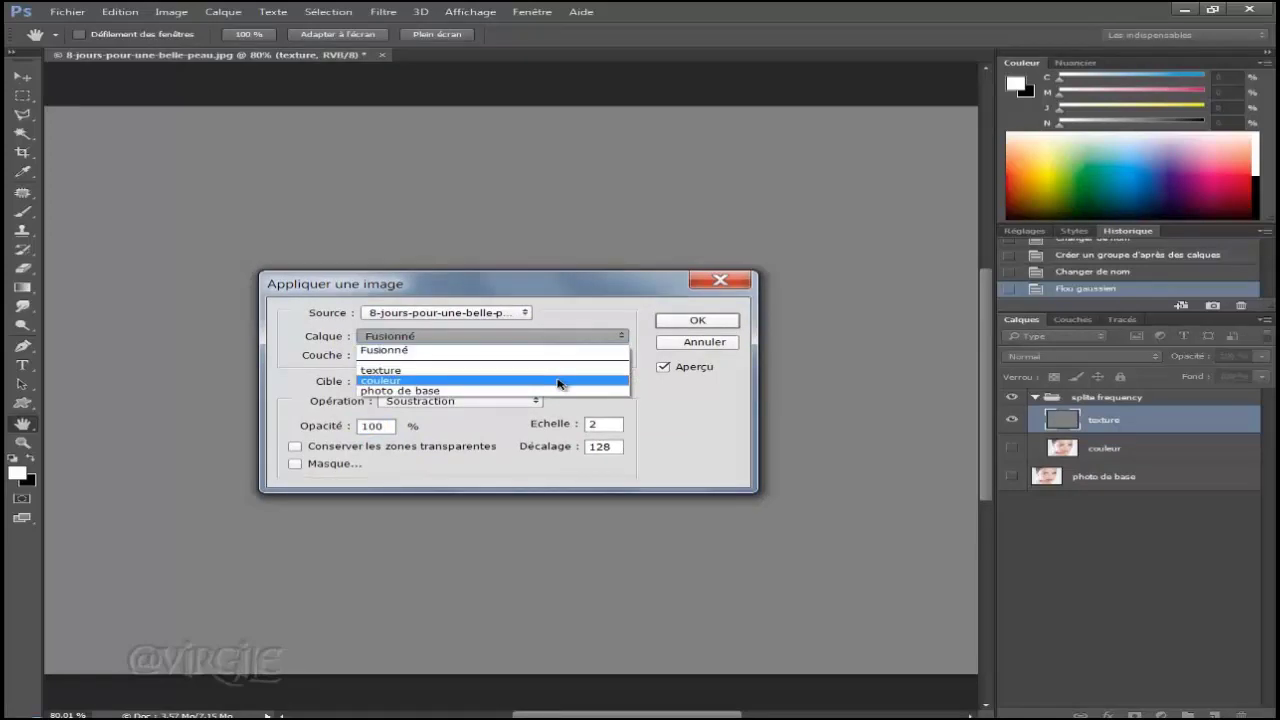
left_click(558, 381)
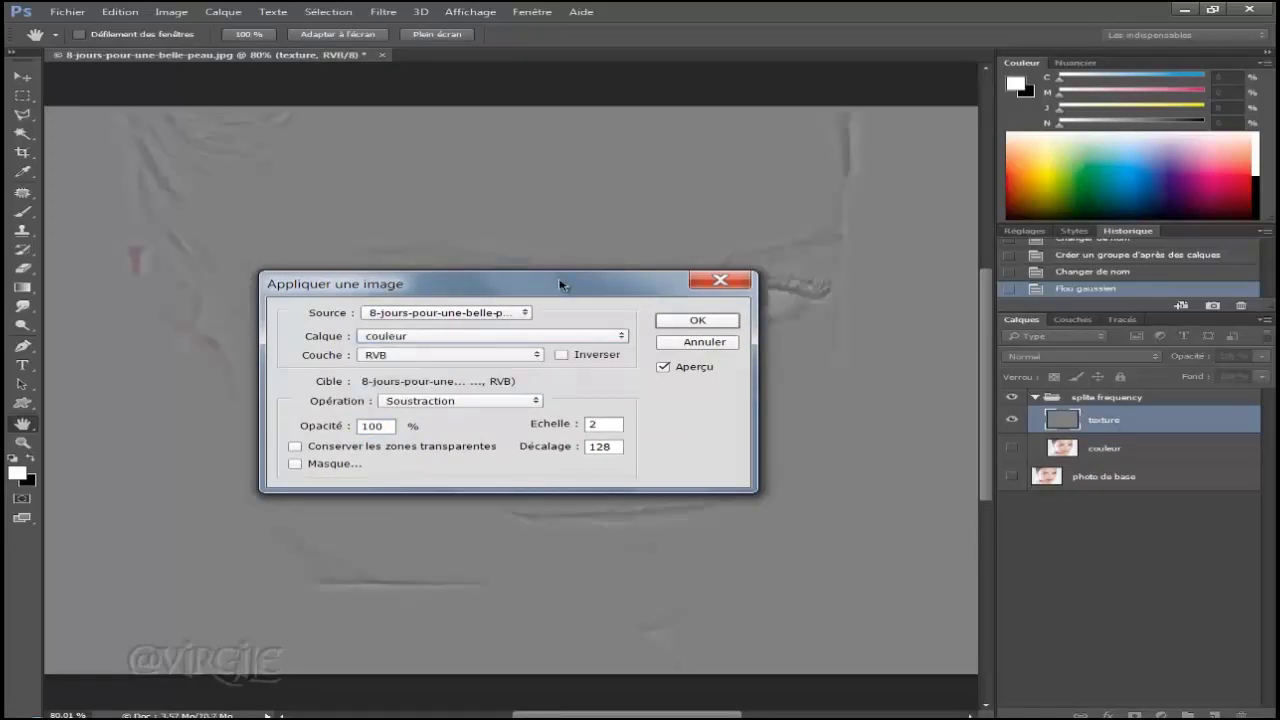
mouse_move(550, 286)
left_mouse_down()
mouse_move(538, 332)
mouse_move(450, 287)
left_mouse_up()
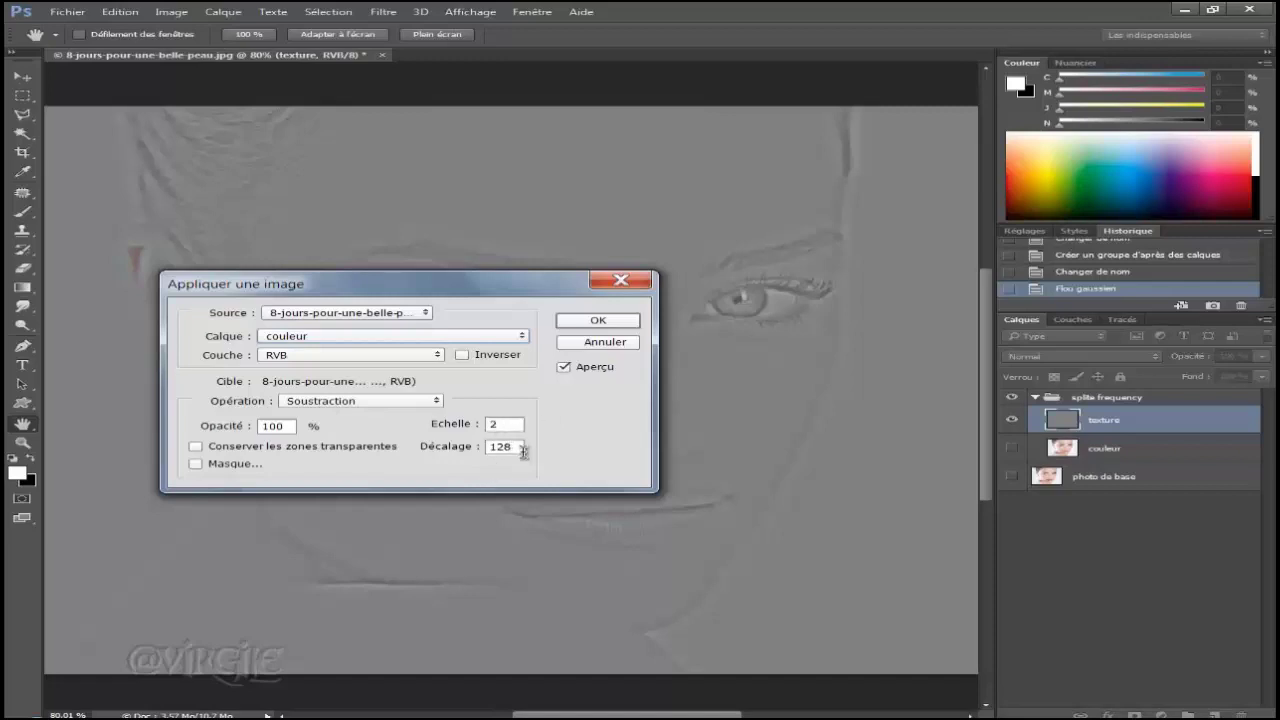
left_click_drag(514, 284, 547, 357)
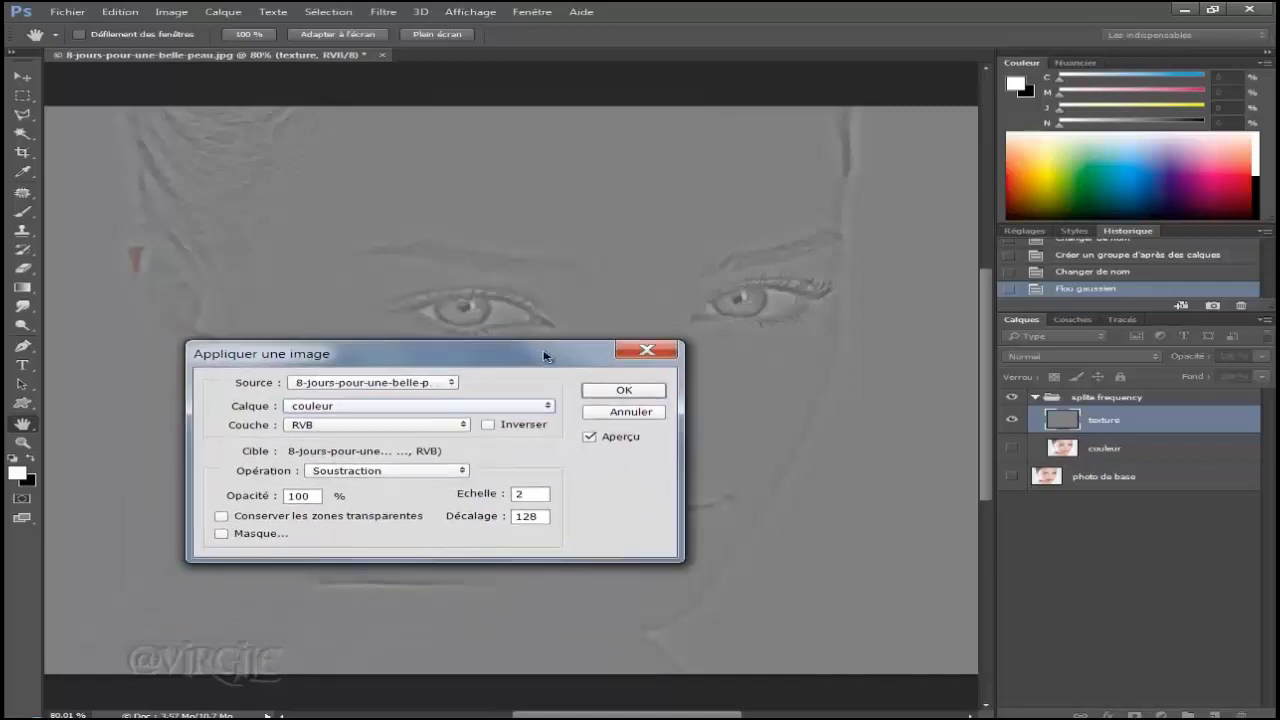
left_click(622, 393)
key("s")
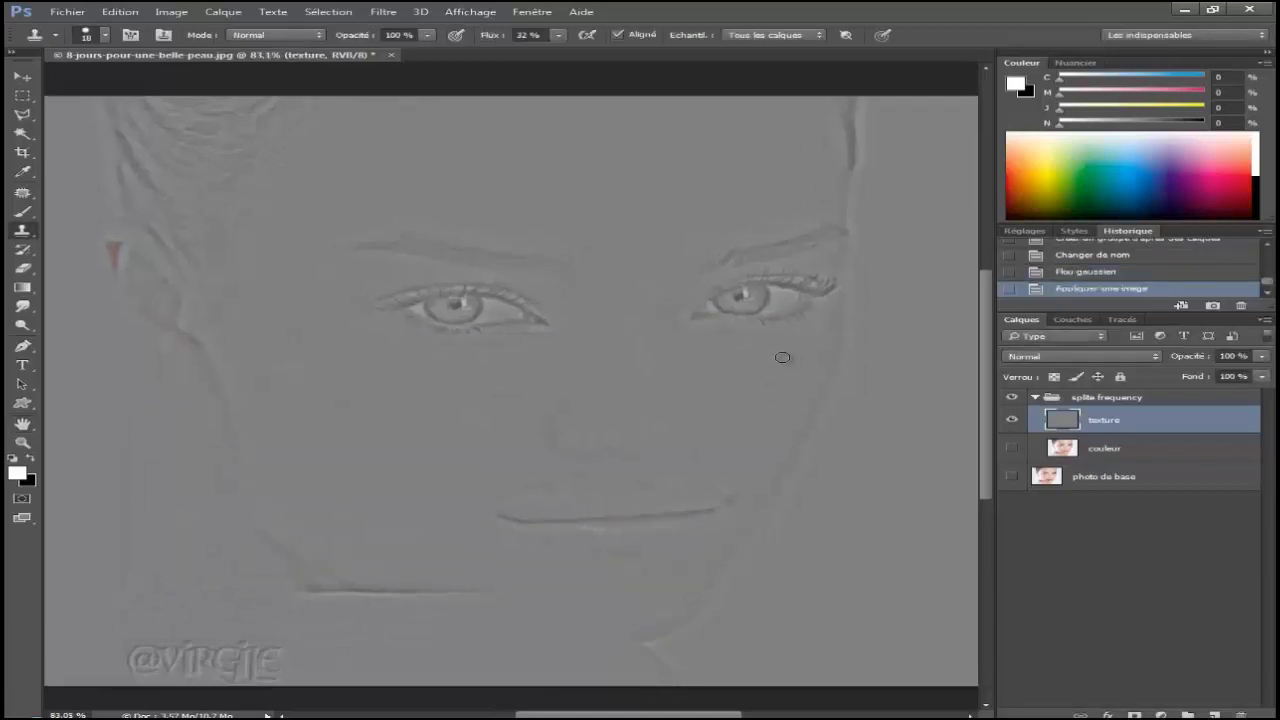
scroll(770, 345, "up", 3)
scroll(806, 373, "down", 3)
scroll(808, 374, "up", 2)
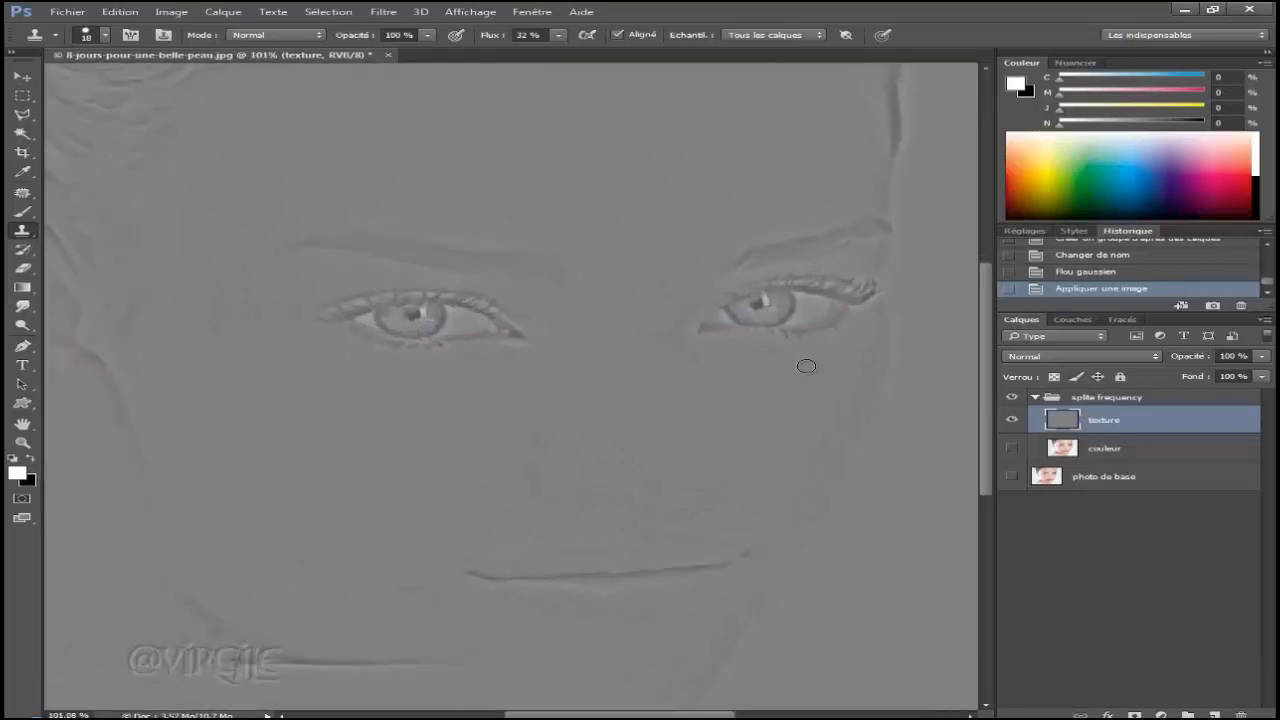
scroll(289, 239, "down", 2)
scroll(289, 239, "up", 2)
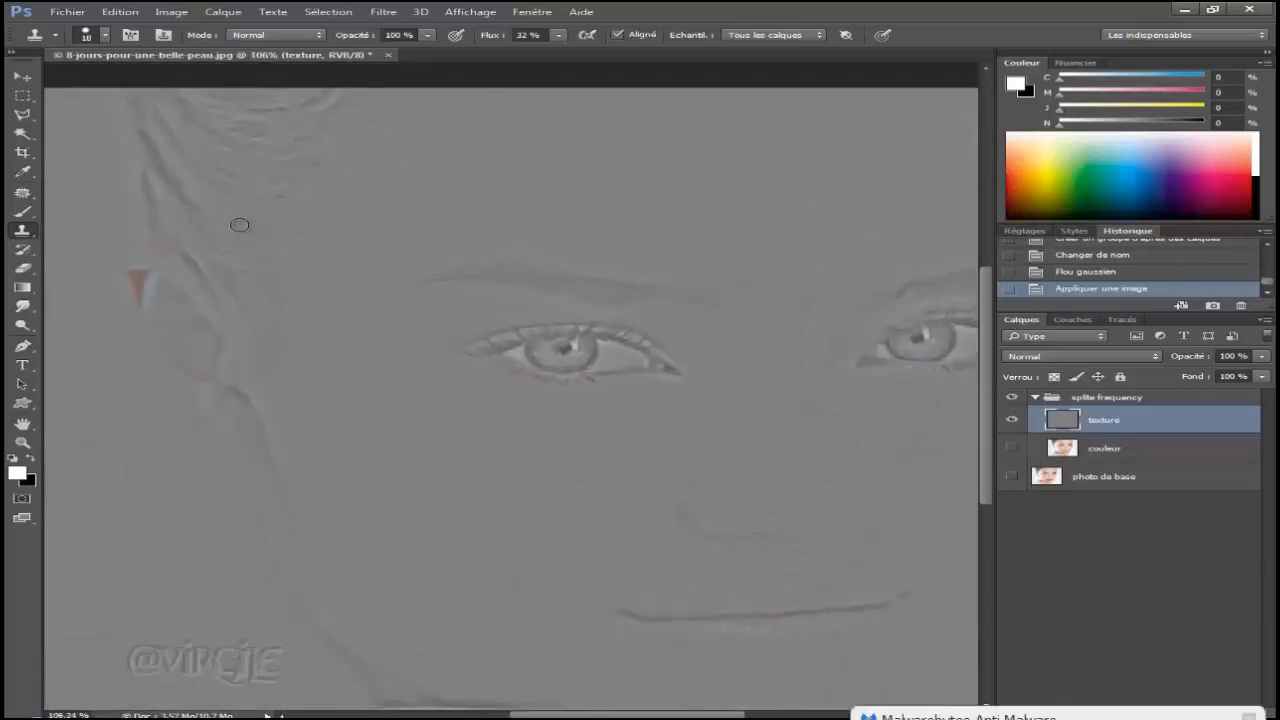
scroll(600, 360, "up", 3)
scroll(259, 262, "up", 2)
scroll(290, 280, "down", 3)
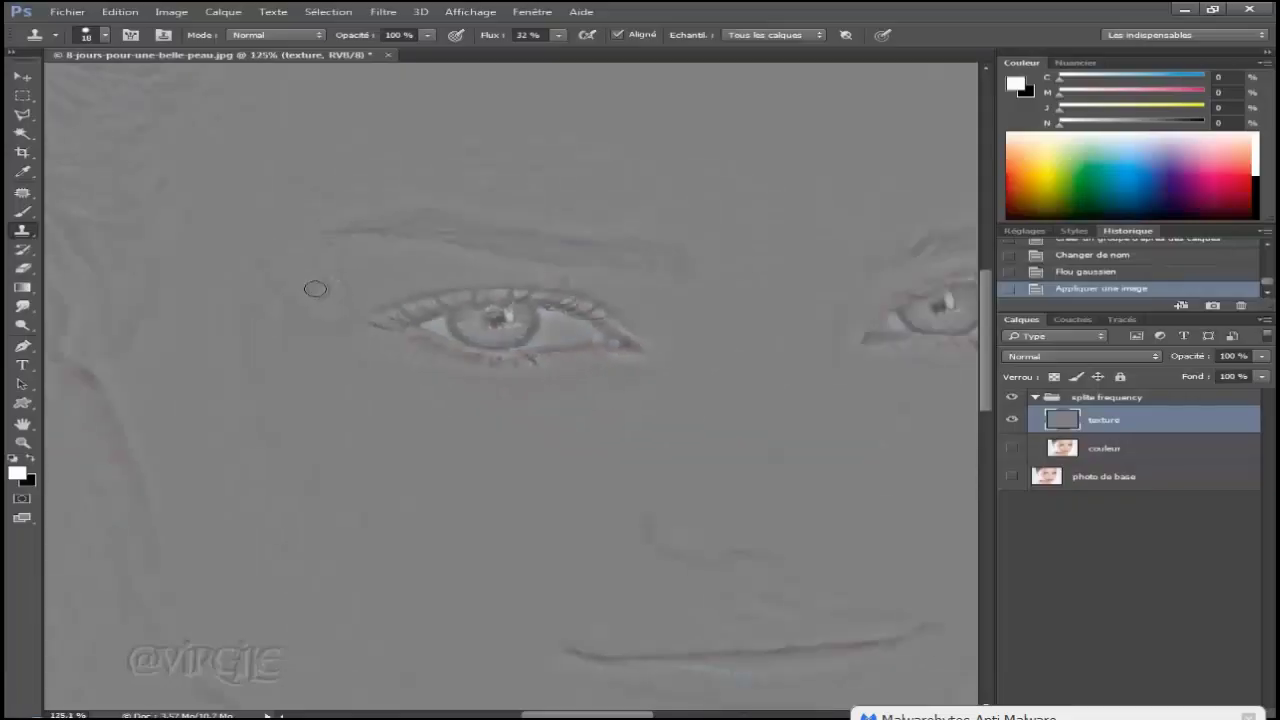
scroll(447, 240, "up", 2)
scroll(452, 226, "up", 2)
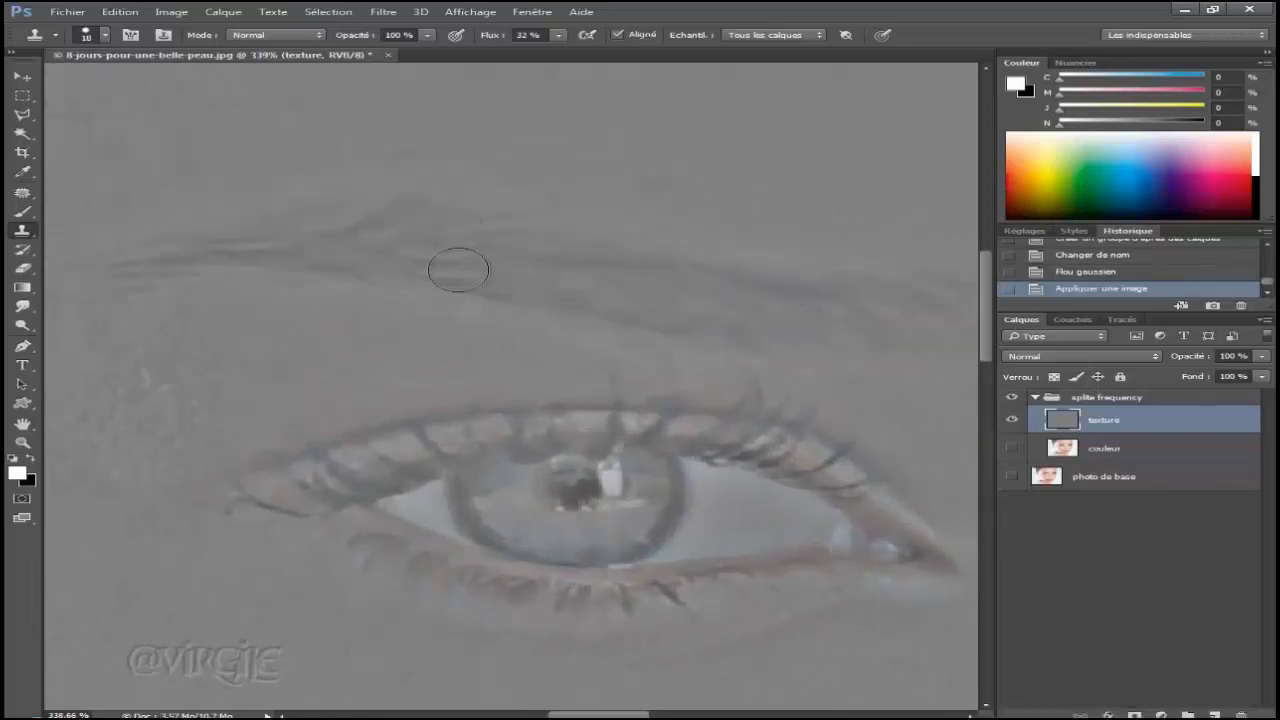
scroll(457, 266, "down", 2)
scroll(263, 277, "down", 1)
scroll(780, 375, "up", 2)
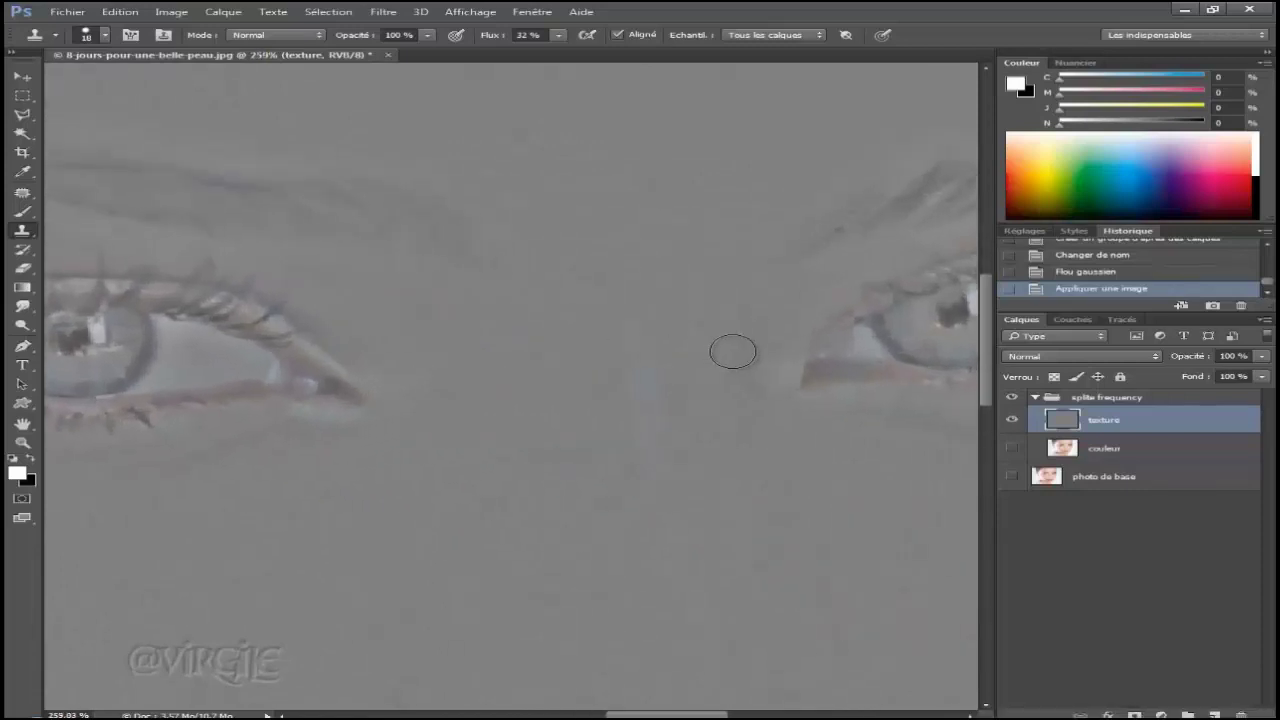
scroll(888, 371, "up", 1)
scroll(860, 396, "down", 2)
scroll(830, 421, "down", 2)
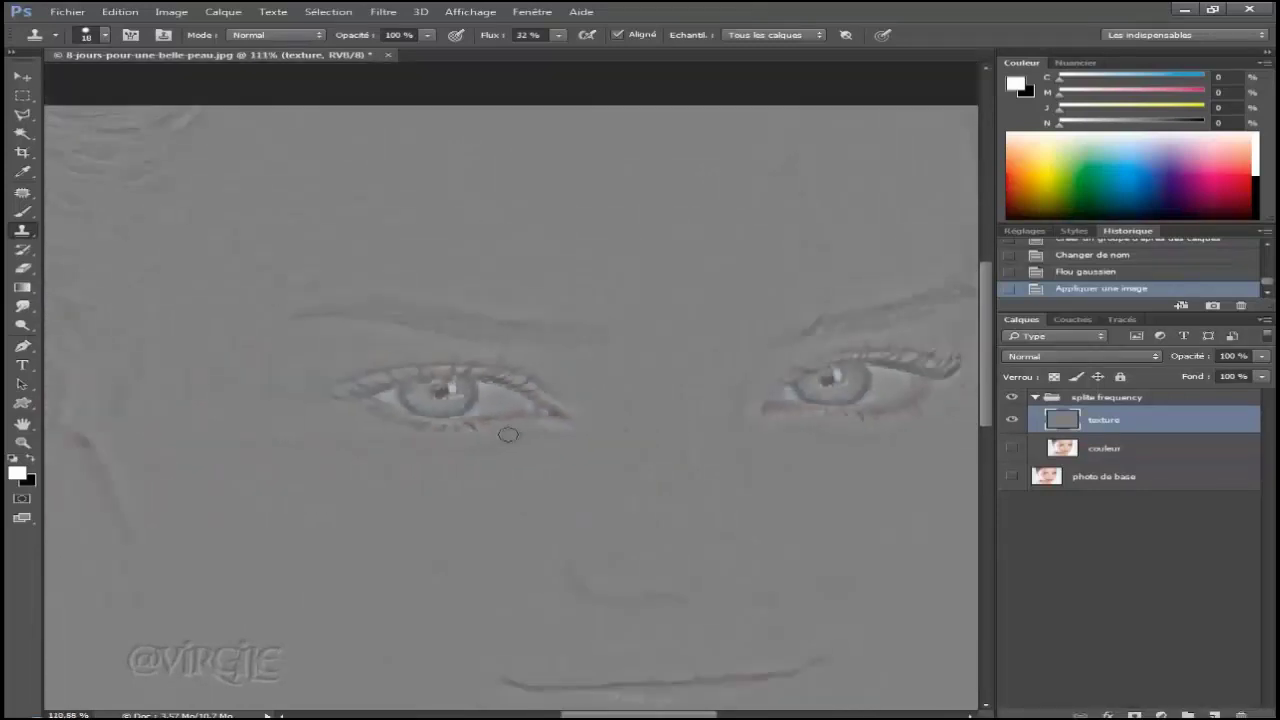
scroll(600, 440, "down", 1)
scroll(520, 440, "down", 1)
scroll(484, 444, "down", 1)
scroll(484, 444, "up", 2)
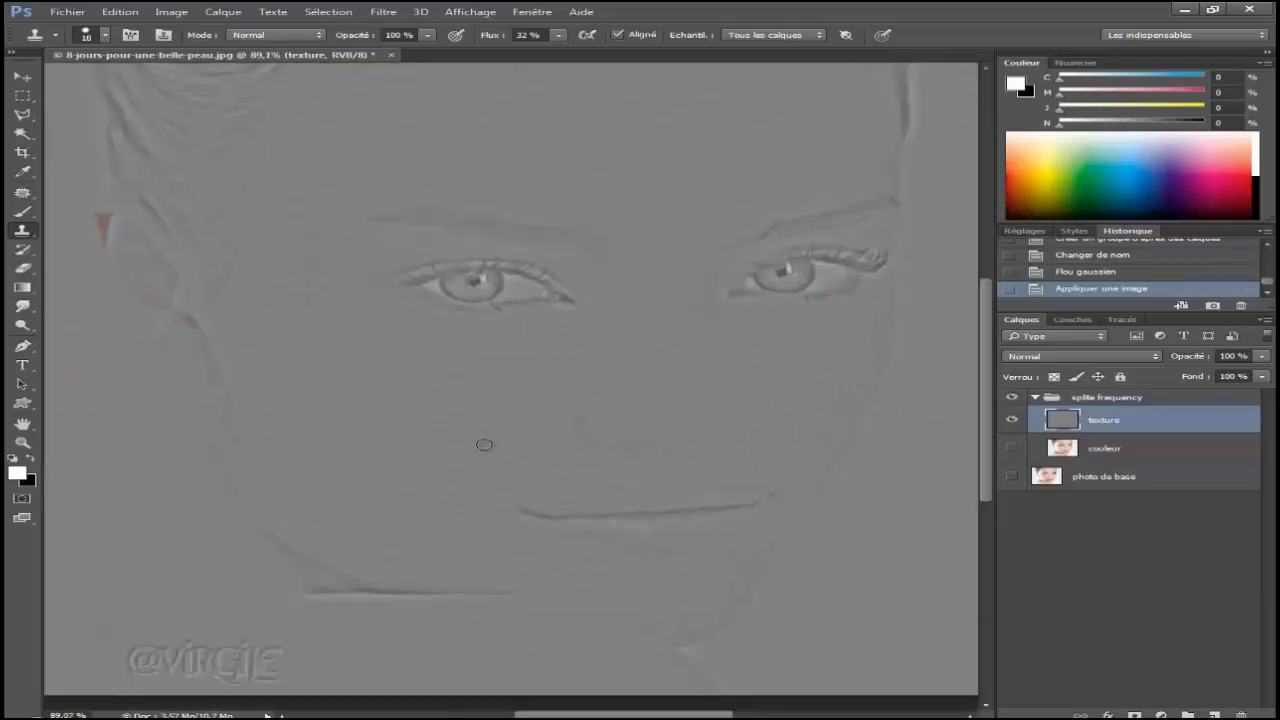
scroll(484, 444, "down", 1)
scroll(486, 445, "down", 1)
scroll(488, 446, "up", 1)
scroll(560, 388, "up", 1)
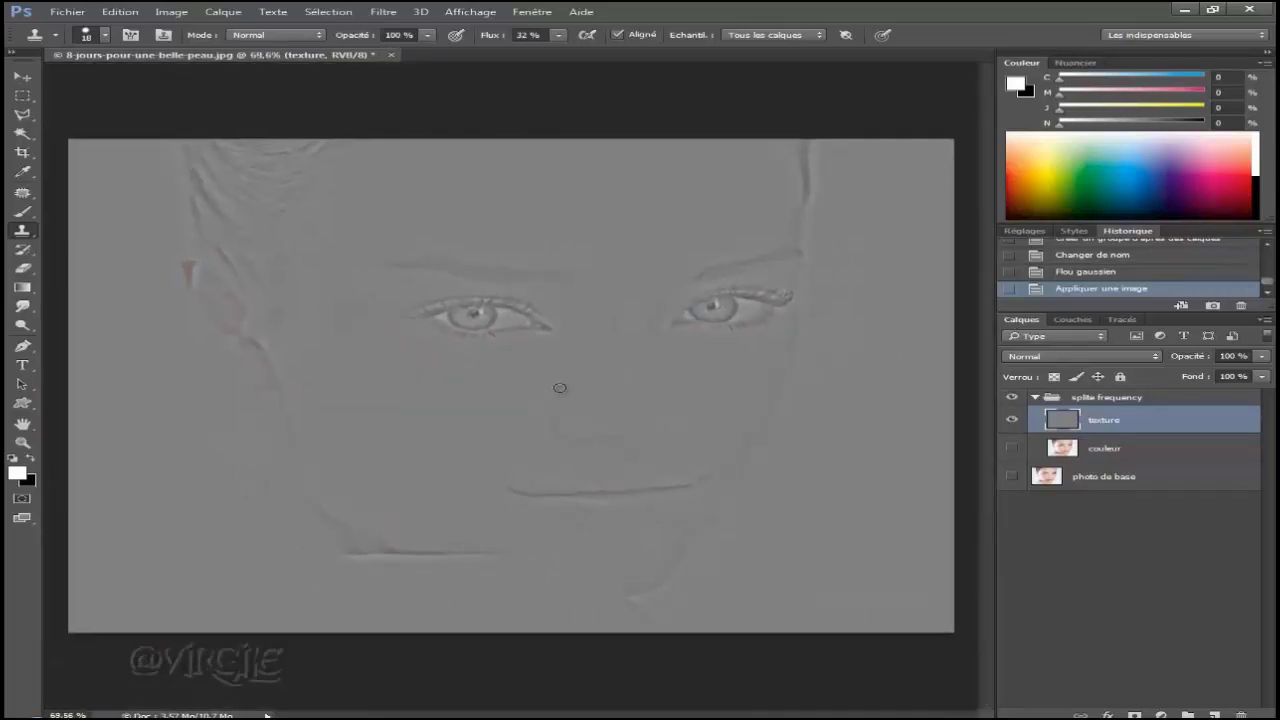
scroll(735, 403, "down", 1)
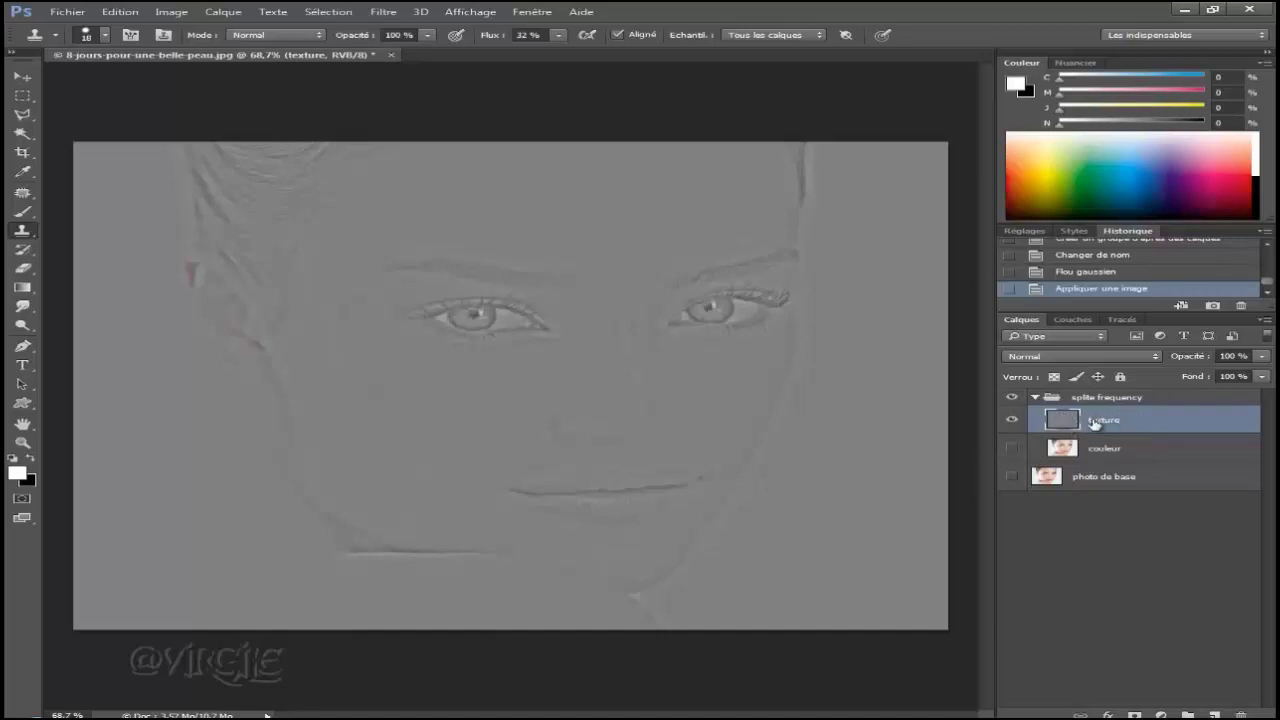
Set the texture layer's blend mode to Lumière linéaire
left_click(1107, 360)
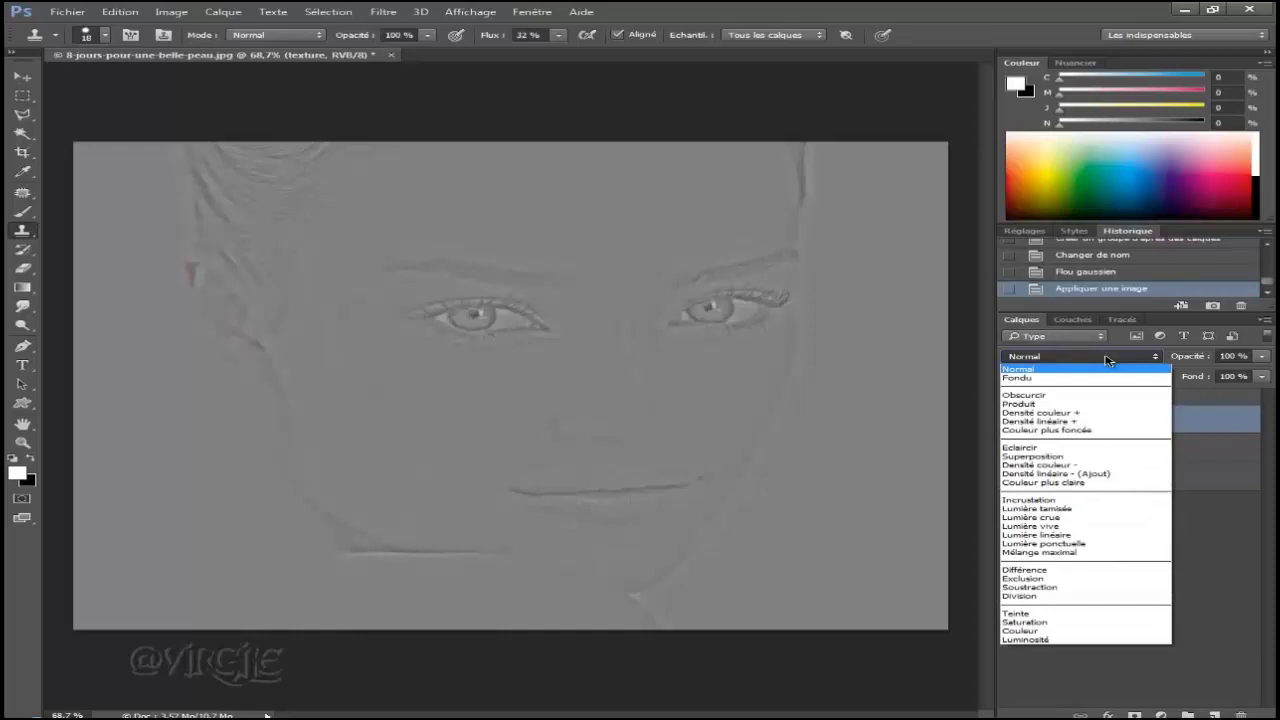
left_click(1091, 541)
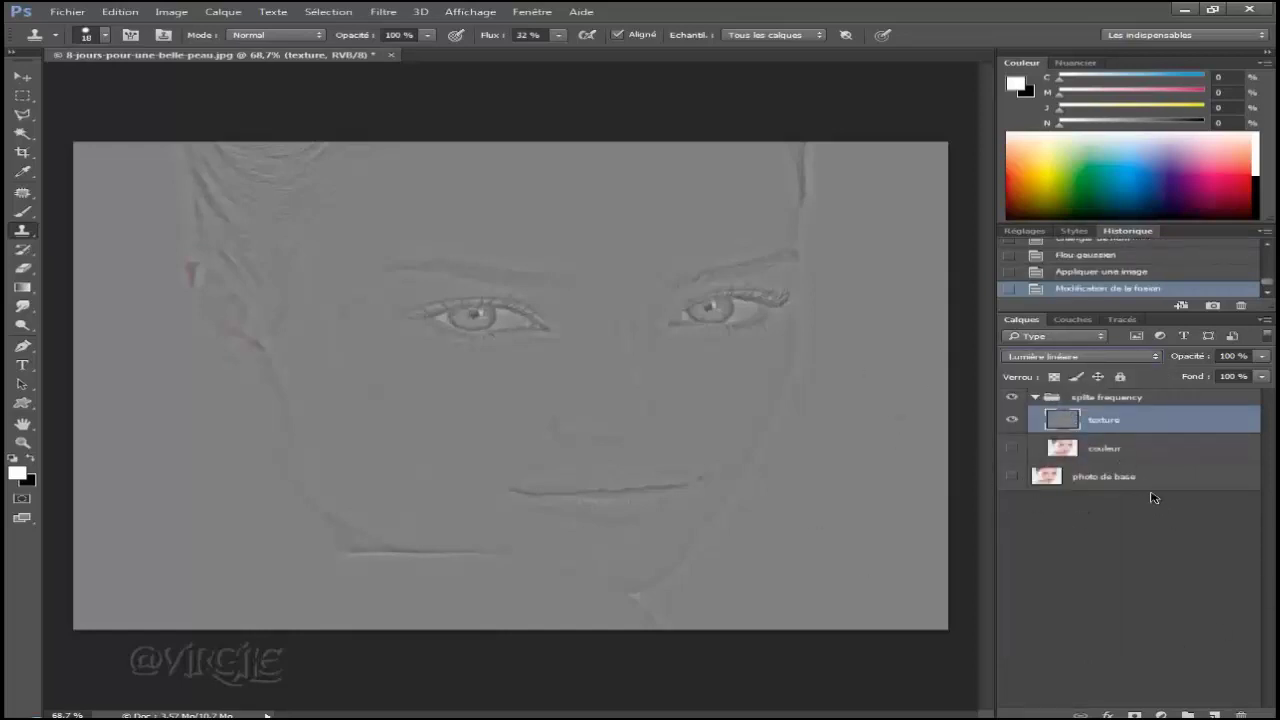
Show couleur and toggle the splite frequency group against photo de base to compare
left_click(1013, 448)
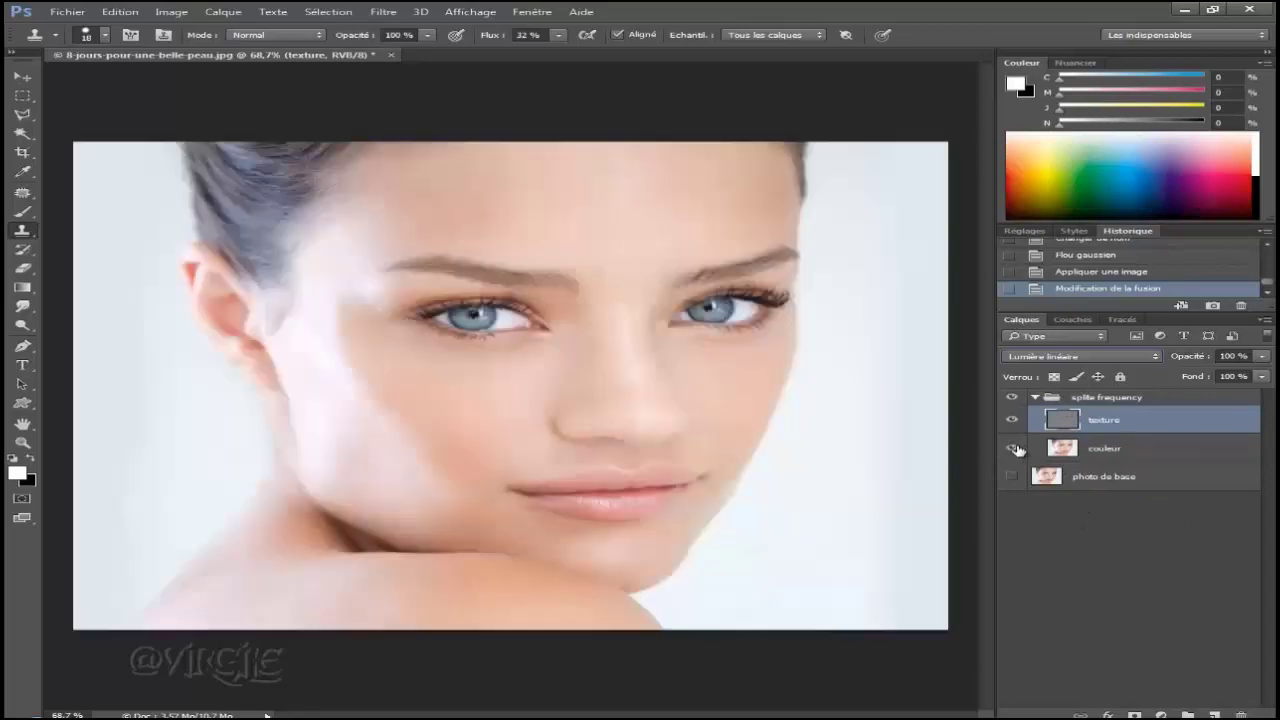
left_click(1035, 397)
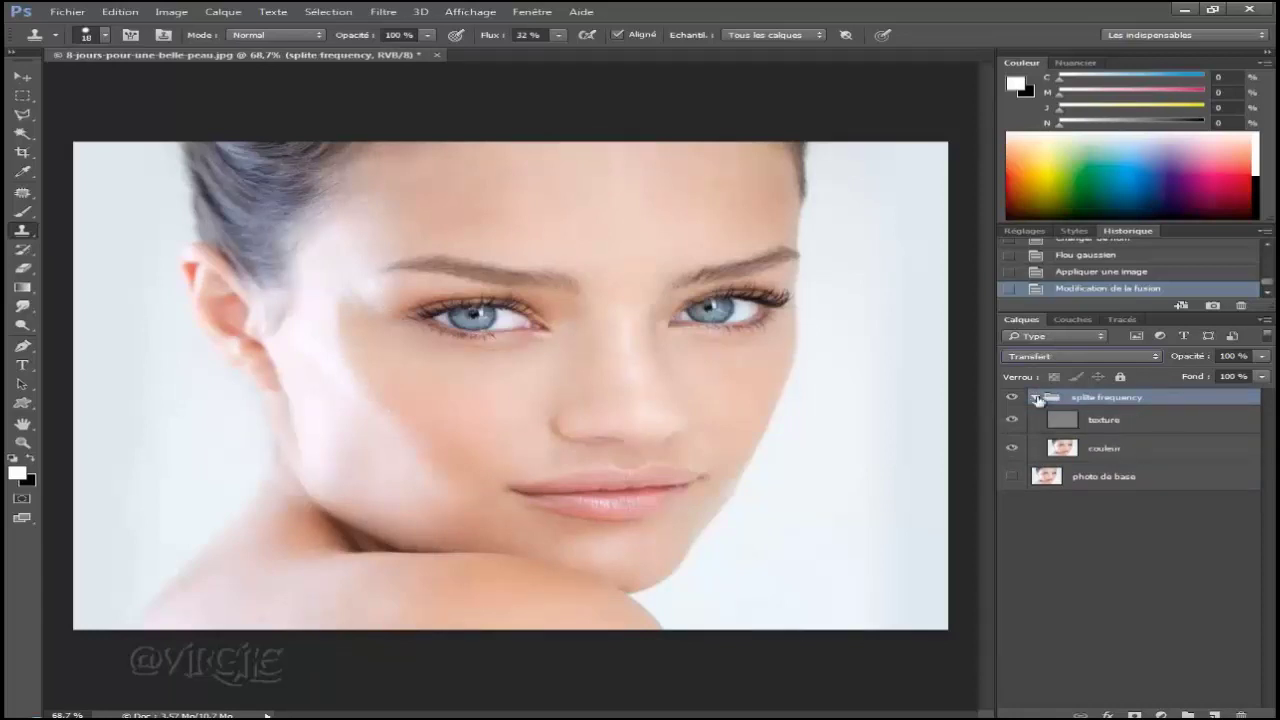
left_click(1036, 398)
left_click(1037, 398)
left_click(1037, 398)
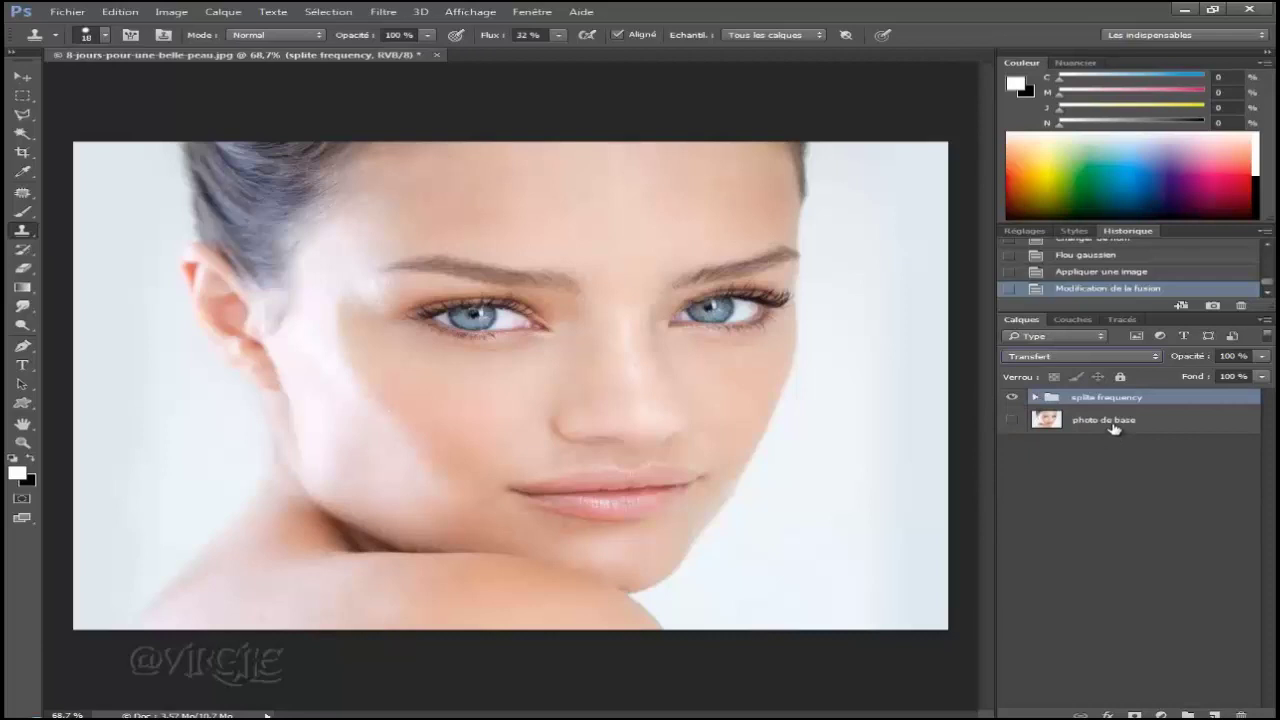
left_click(1011, 398)
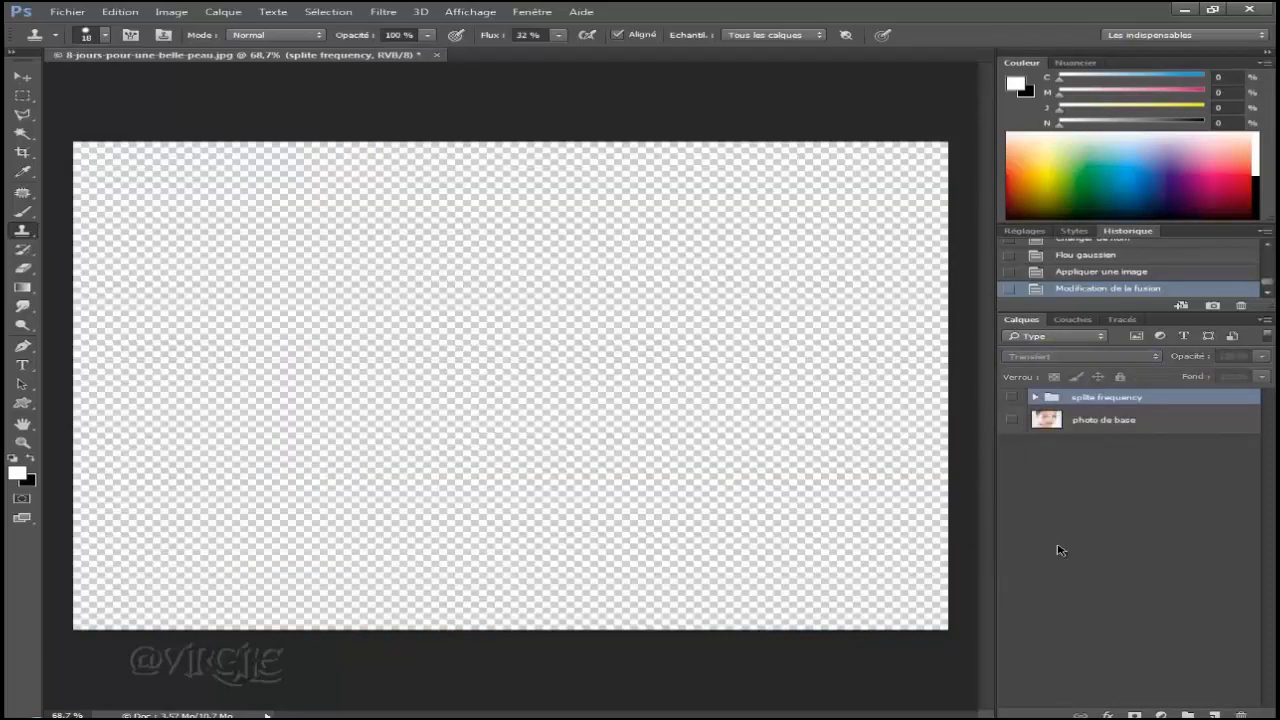
left_click(1013, 420)
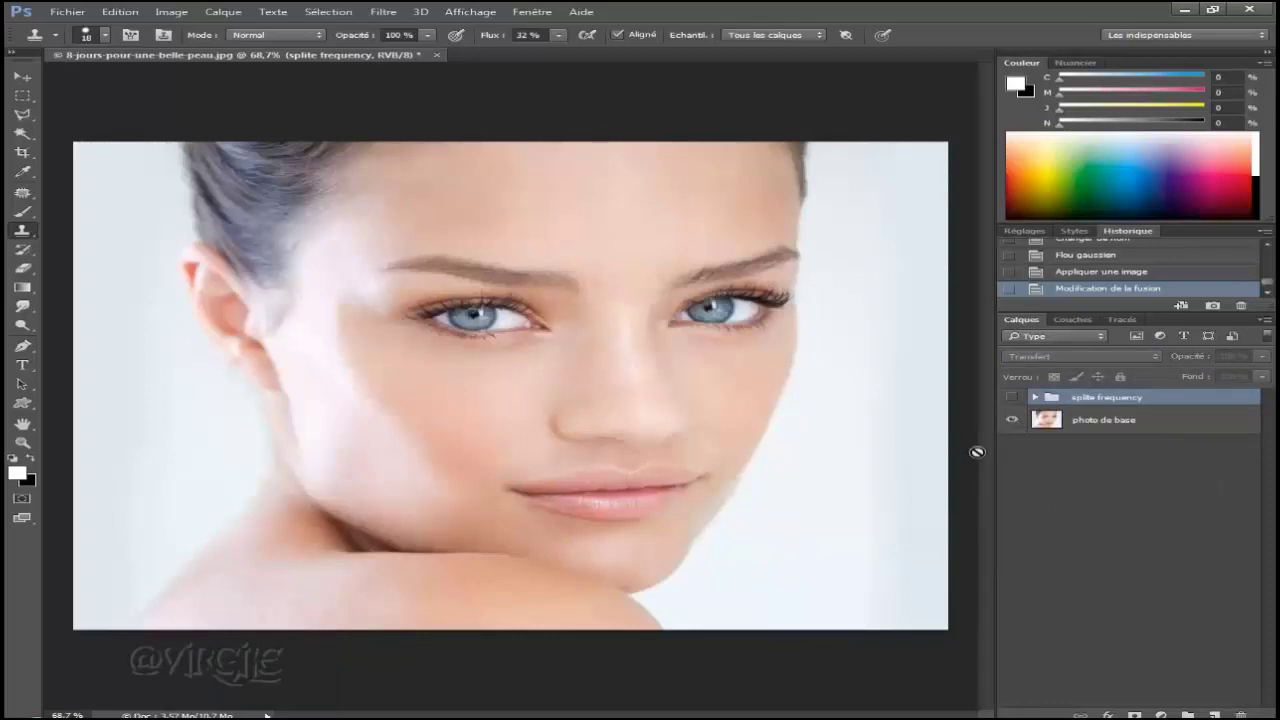
left_click(1016, 420)
left_click(1014, 398)
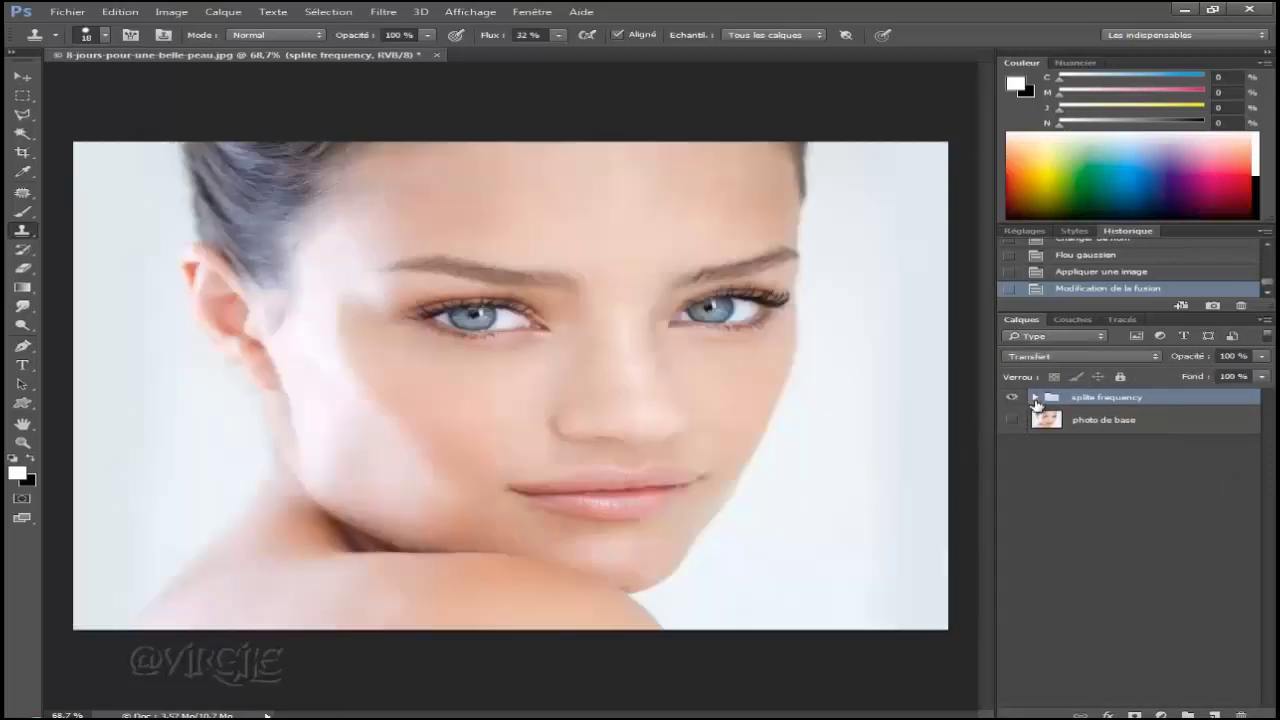
Expand the group, select texture and hide couleur so the grey texture shows alone
left_click(1036, 398)
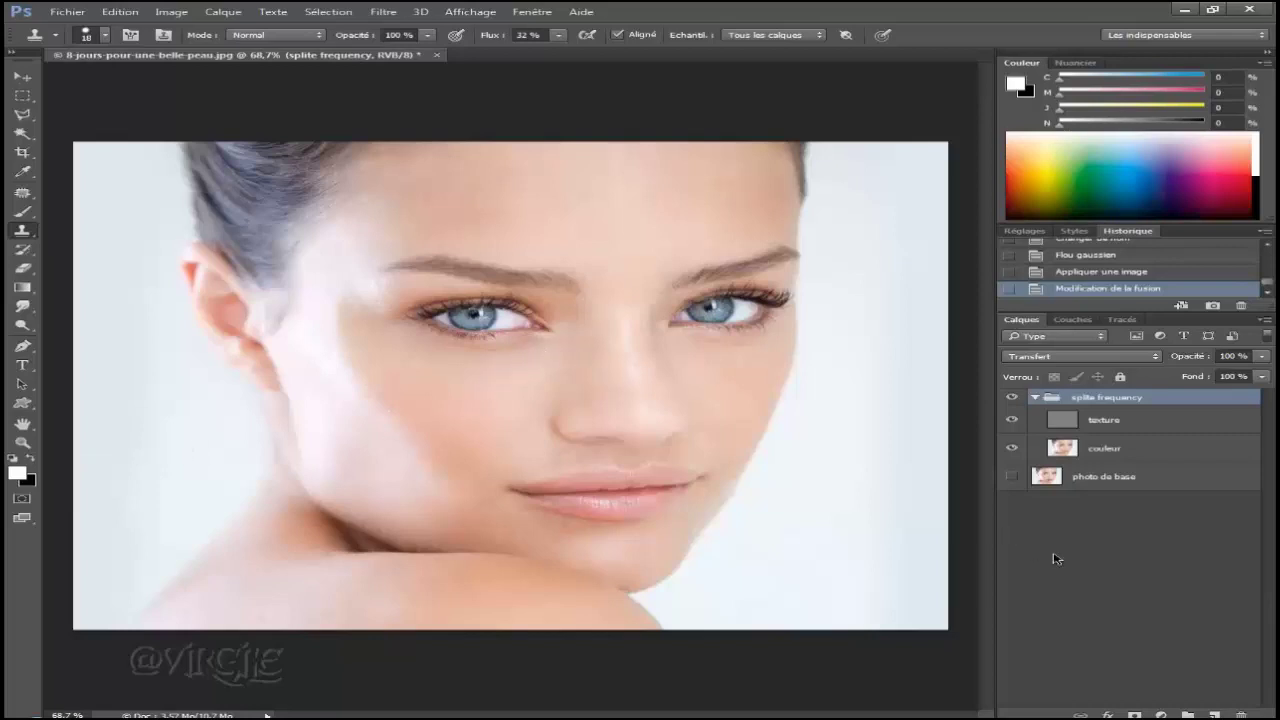
left_click(1103, 422)
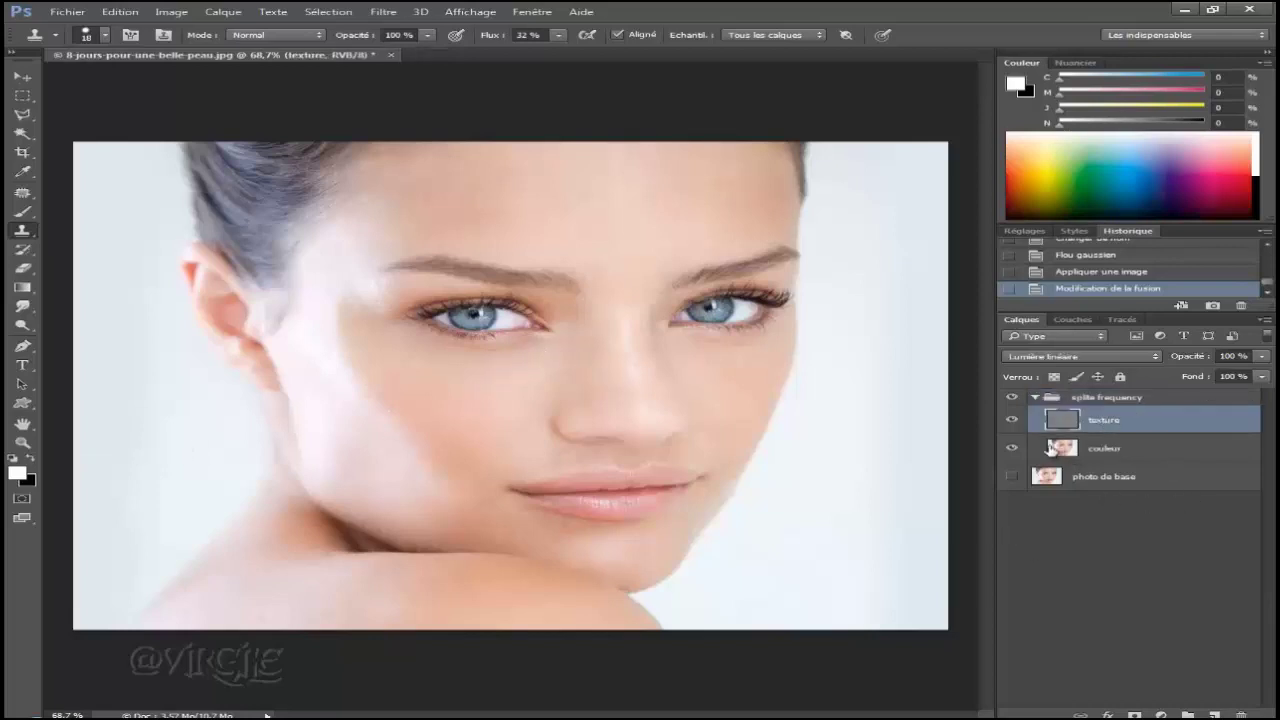
left_click(1013, 449)
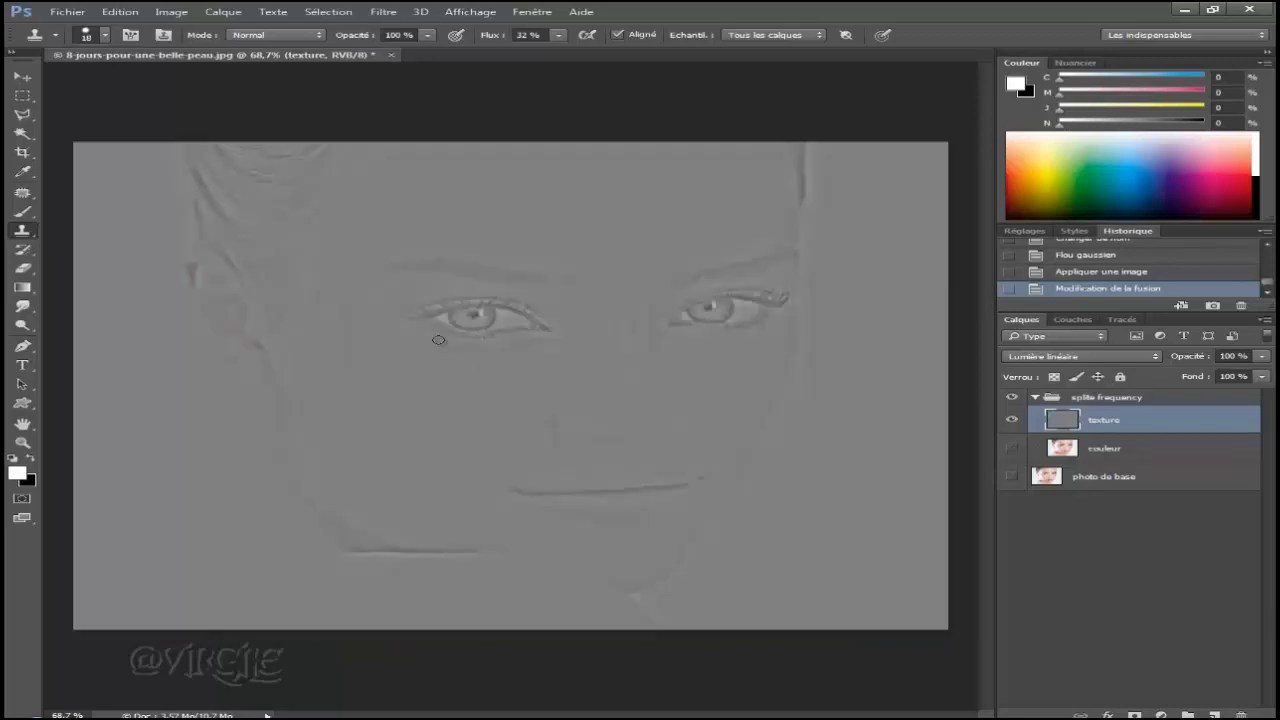
left_click(561, 71)
Dismiss the missing clone source warning and zoom in on the eye
left_click(623, 292)
key("v")
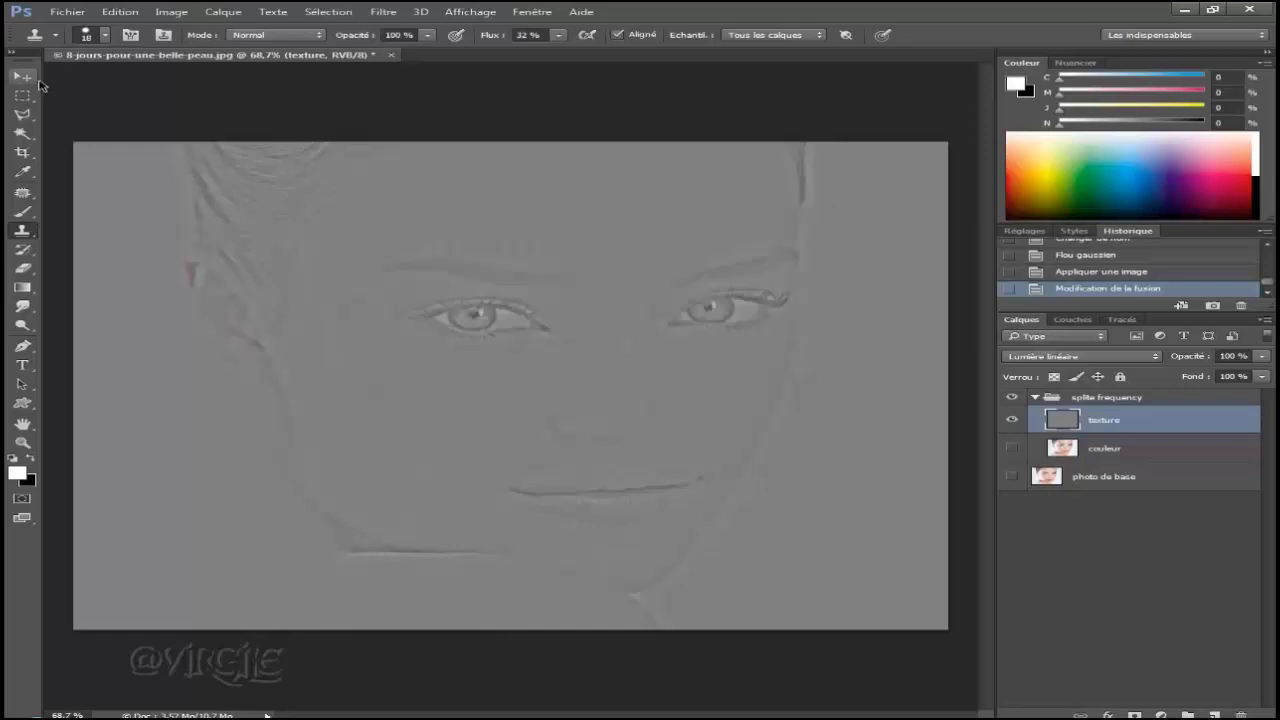
scroll(528, 280, "up", 3)
scroll(632, 326, "up", 2)
scroll(680, 450, "up", 1)
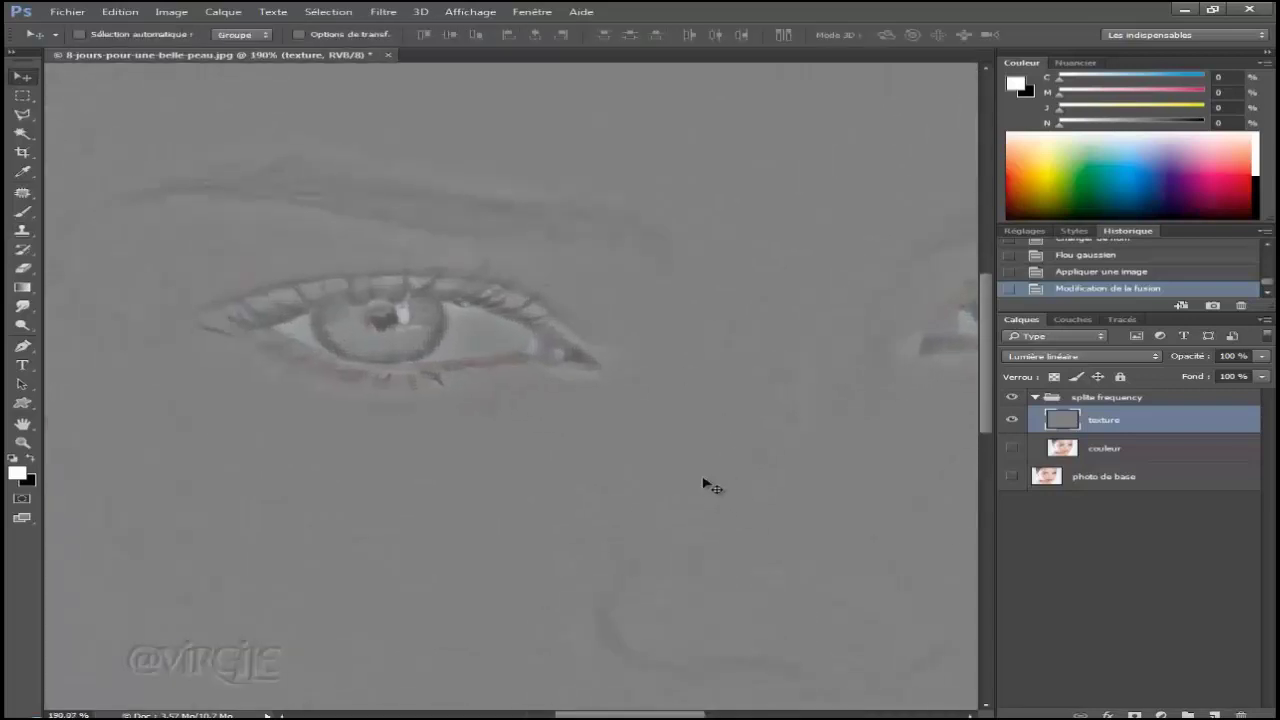
scroll(594, 429, "up", 1)
scroll(537, 423, "up", 1)
scroll(535, 420, "up", 1)
scroll(535, 420, "down", 1)
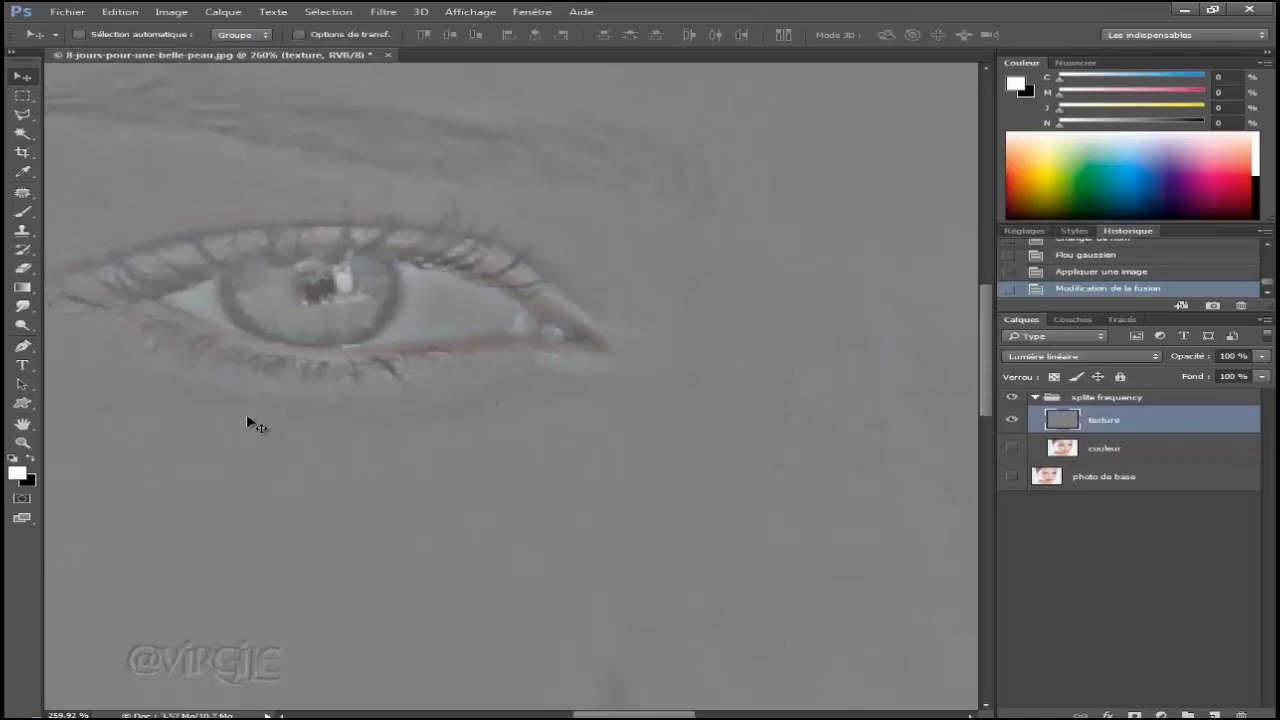
Choose the Clone Stamp tool with a 14 px brush
left_click(22, 230)
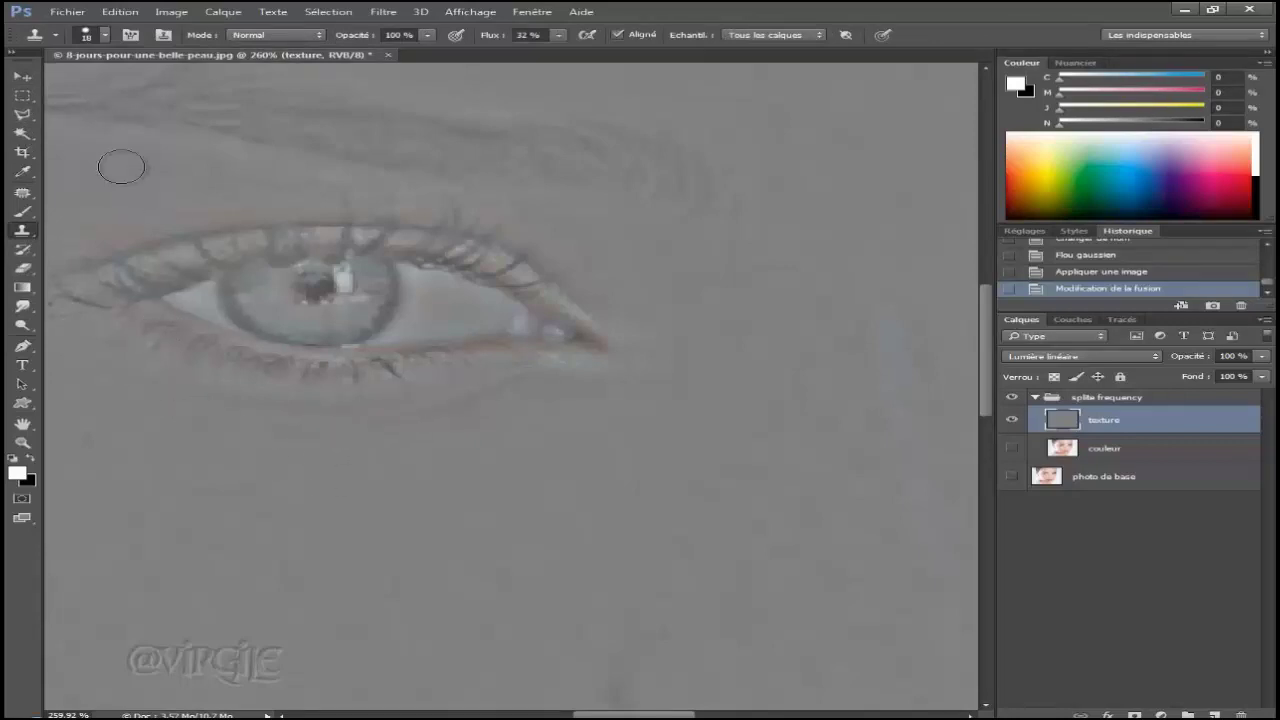
left_click(103, 36)
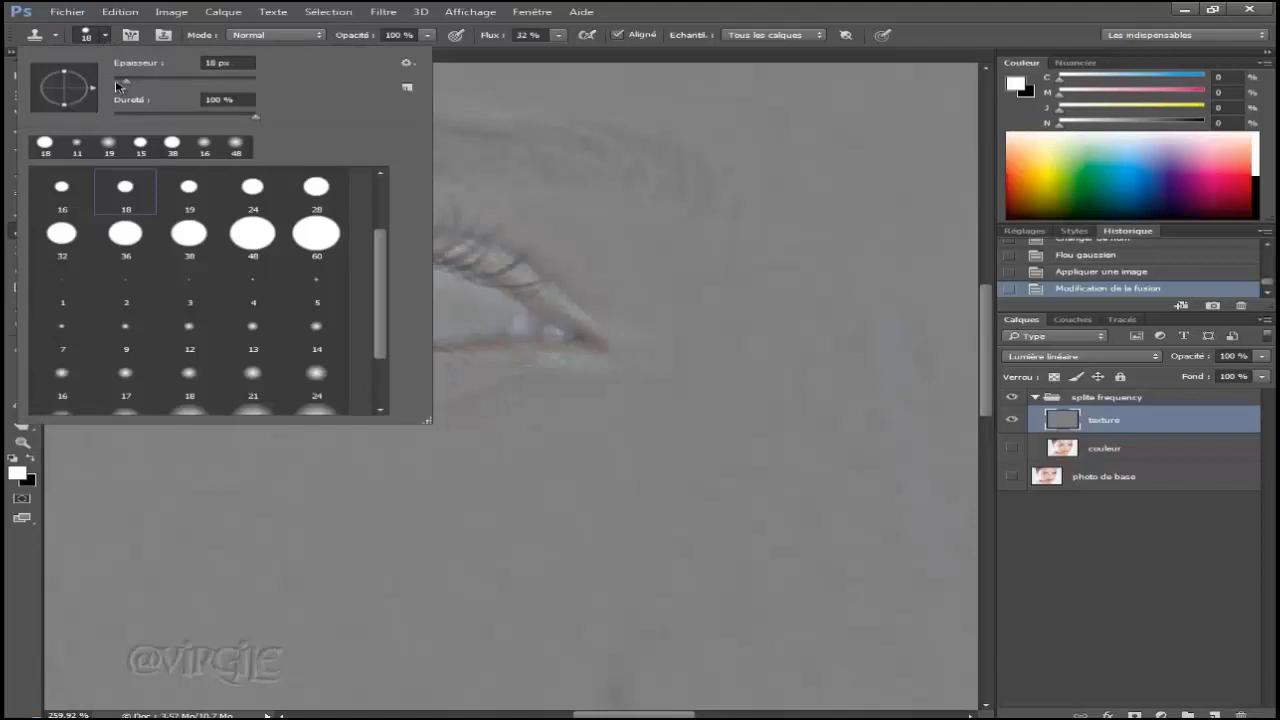
left_click(124, 81)
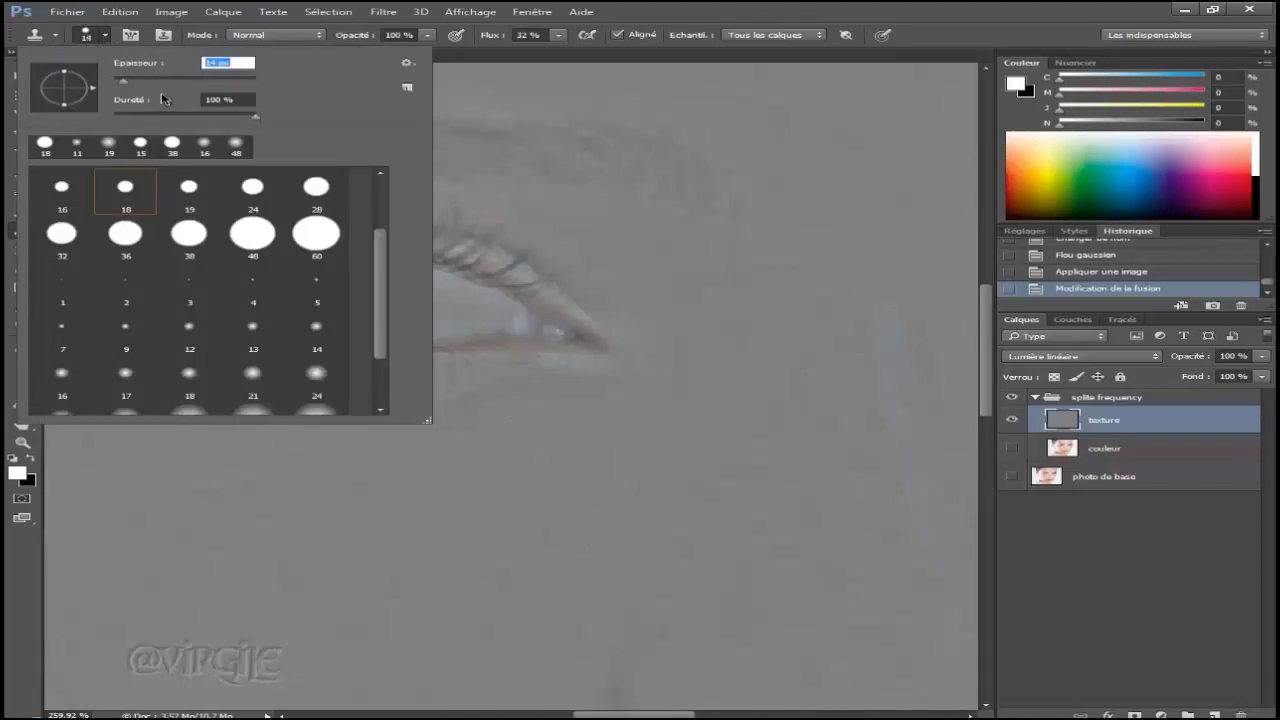
key("Return")
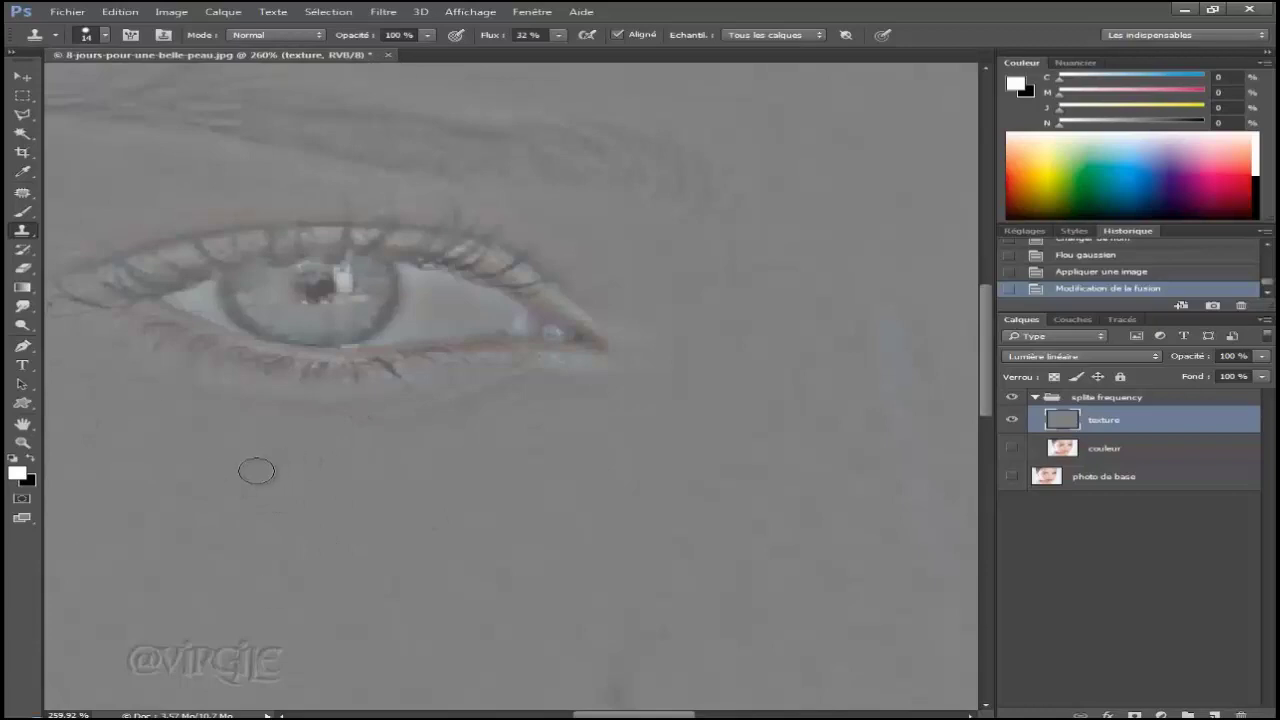
Sample clean skin and clone it under the eye, then set a source near the other eye
left_click(246, 466, "alt")
mouse_move(252, 420)
left_mouse_down()
mouse_move(374, 417)
mouse_move(523, 371)
mouse_move(551, 371)
mouse_move(543, 391)
left_mouse_up()
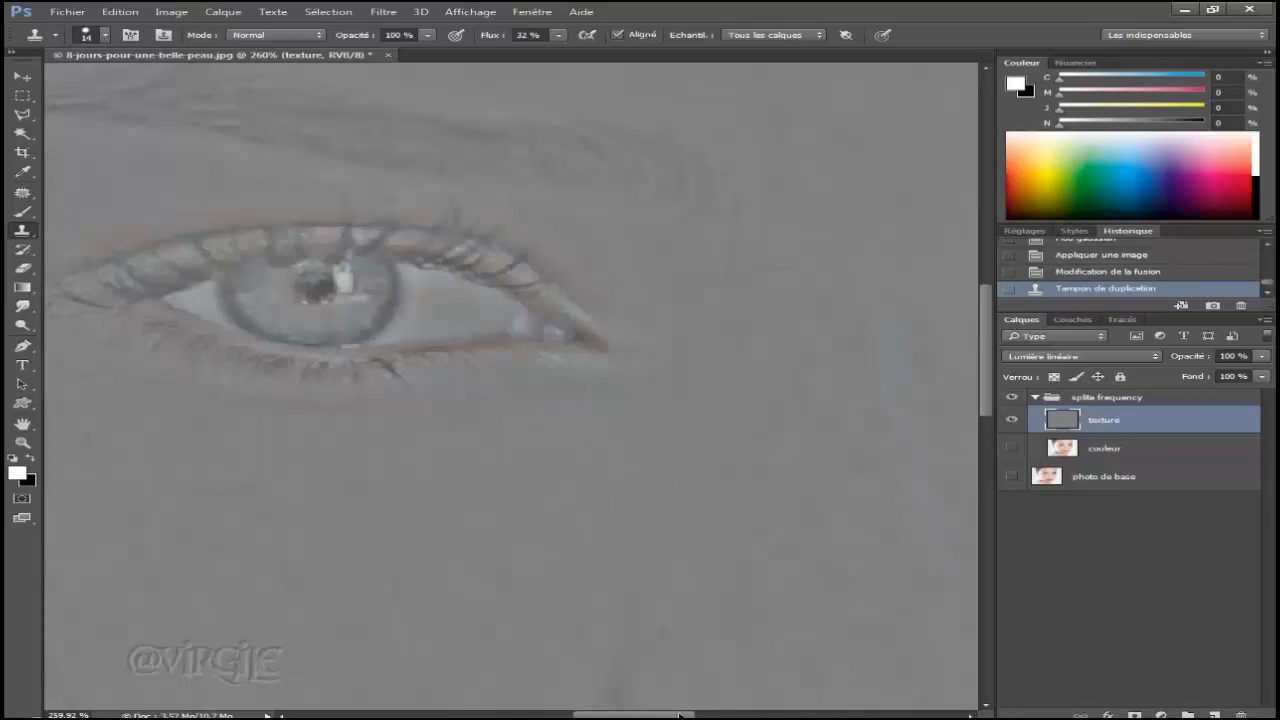
left_click_drag(679, 714, 752, 714)
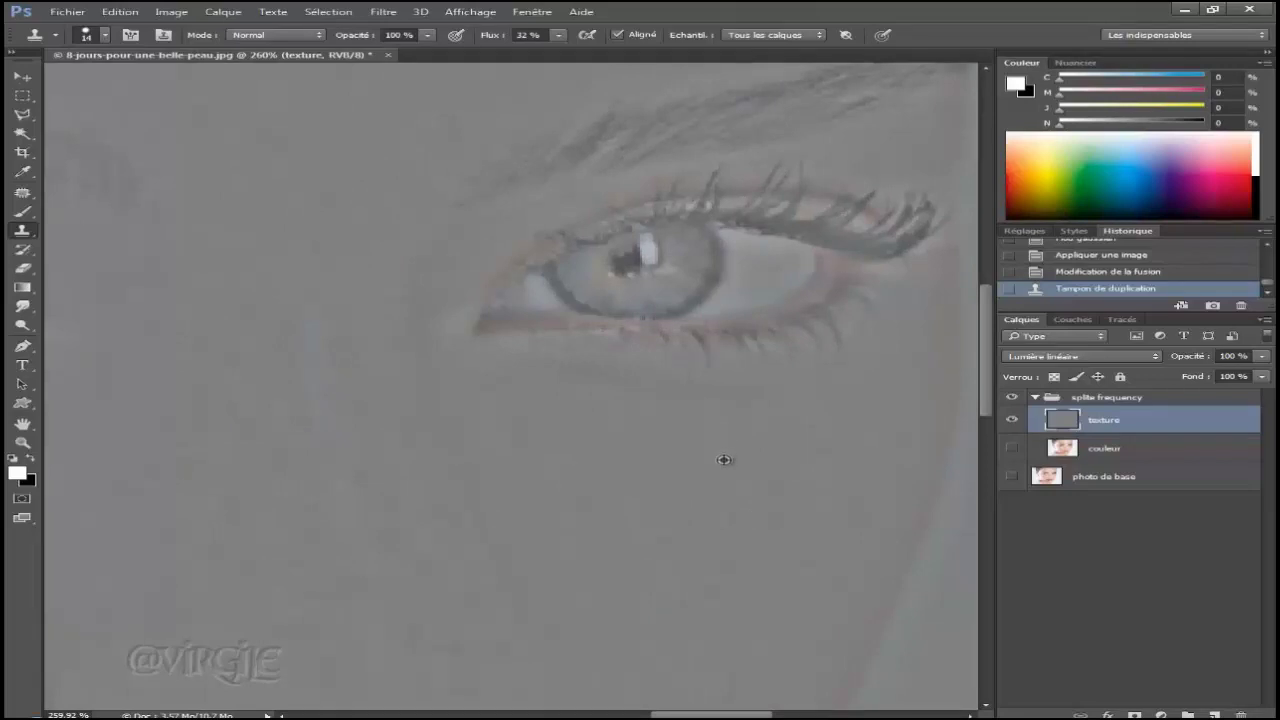
left_click(724, 459, "alt")
Clone clean texture under the second eye and zoom back out
left_click(568, 367)
scroll(672, 515, "down", 2)
scroll(670, 528, "down", 2)
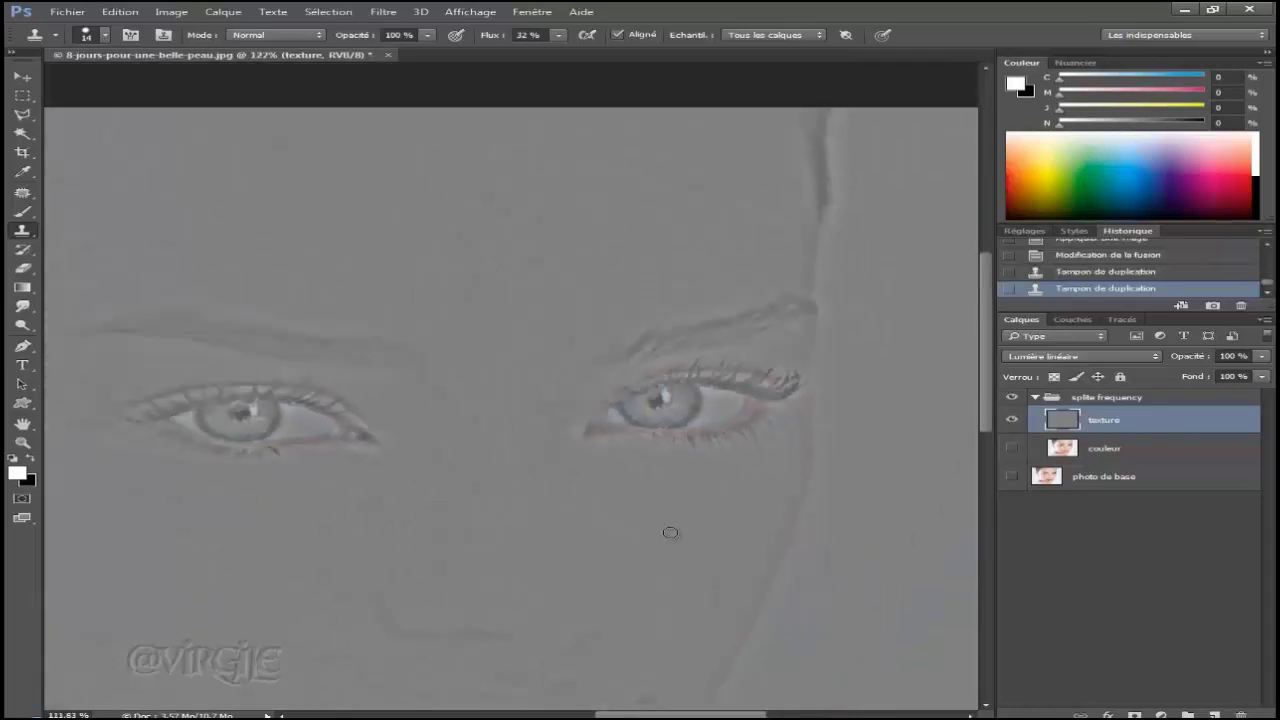
scroll(670, 532, "down", 1)
scroll(690, 515, "down", 2)
scroll(742, 482, "up", 1)
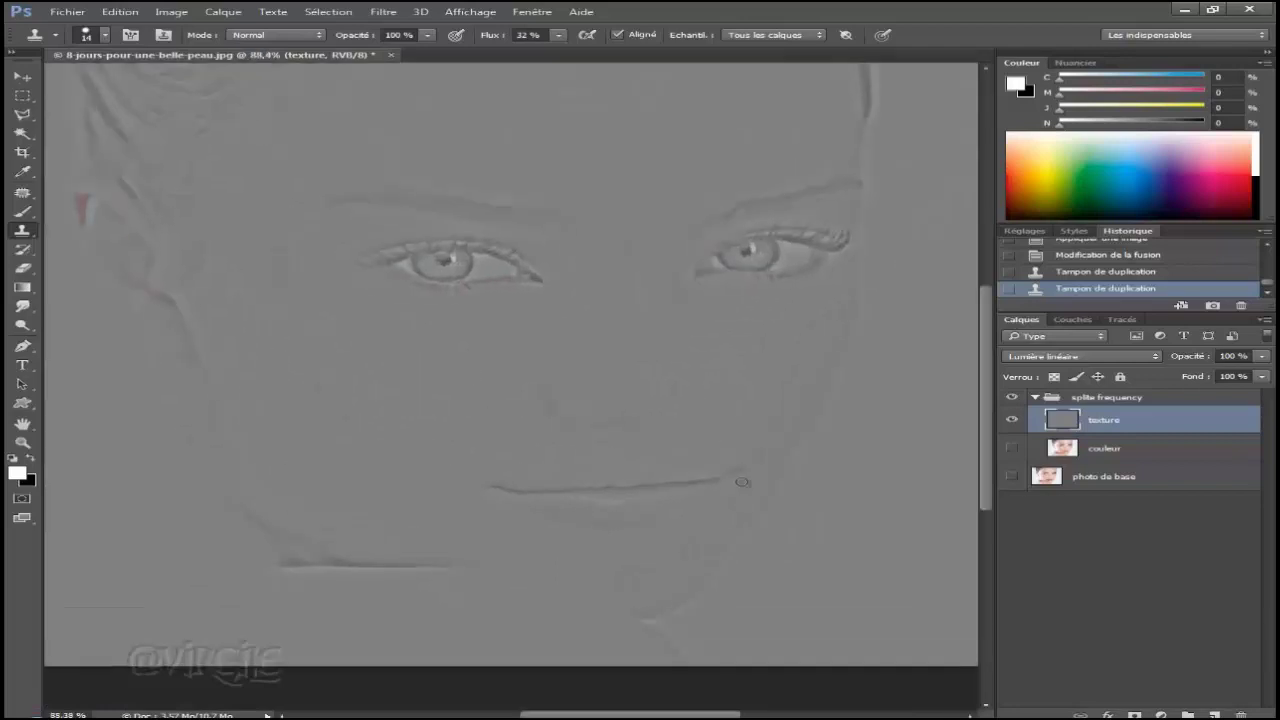
Show the couleur layer to view the retouched colour portrait, then display the original opened state from History
left_click(1014, 448)
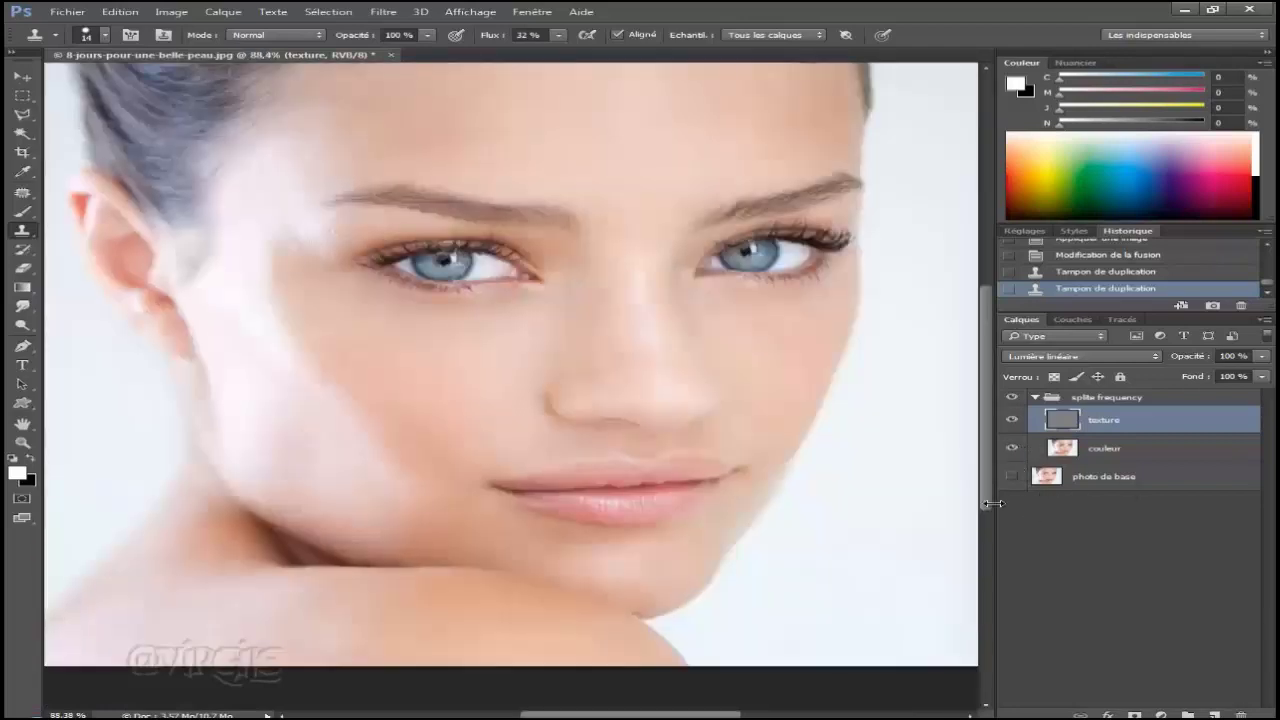
scroll(478, 347, "up", 2)
scroll(489, 331, "up", 1)
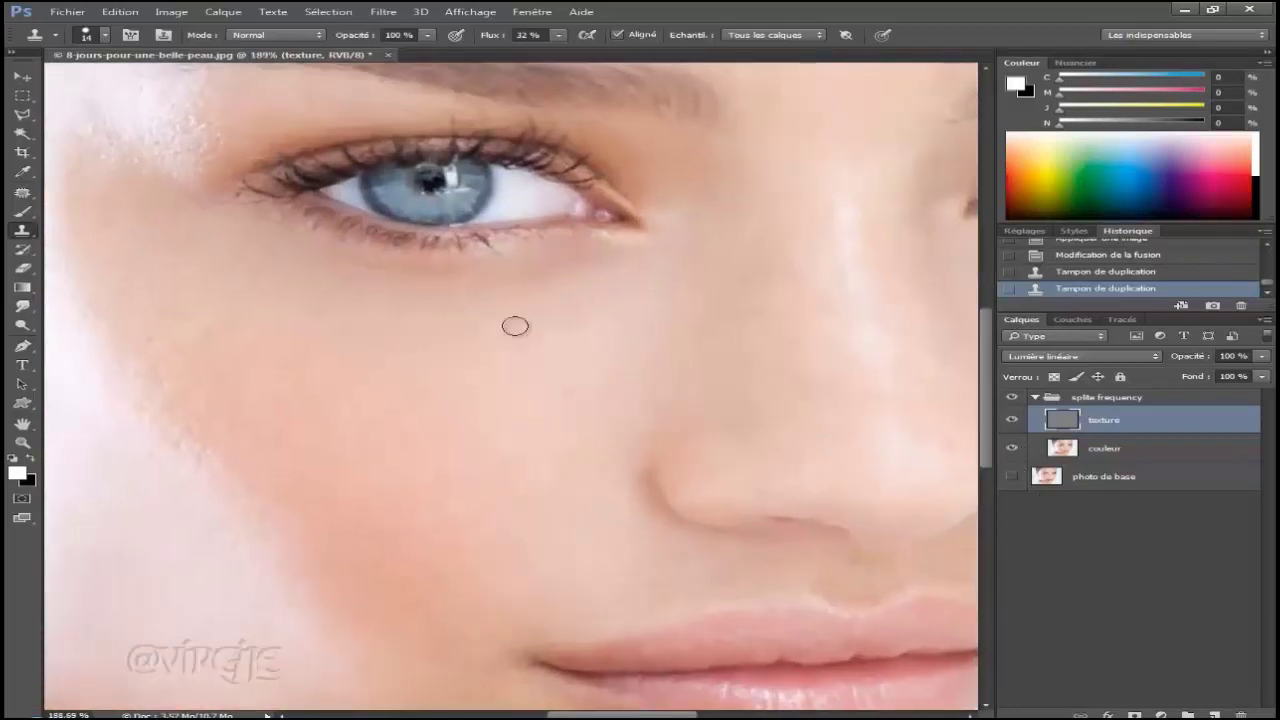
scroll(515, 326, "down", 2)
scroll(745, 690, "up", 1)
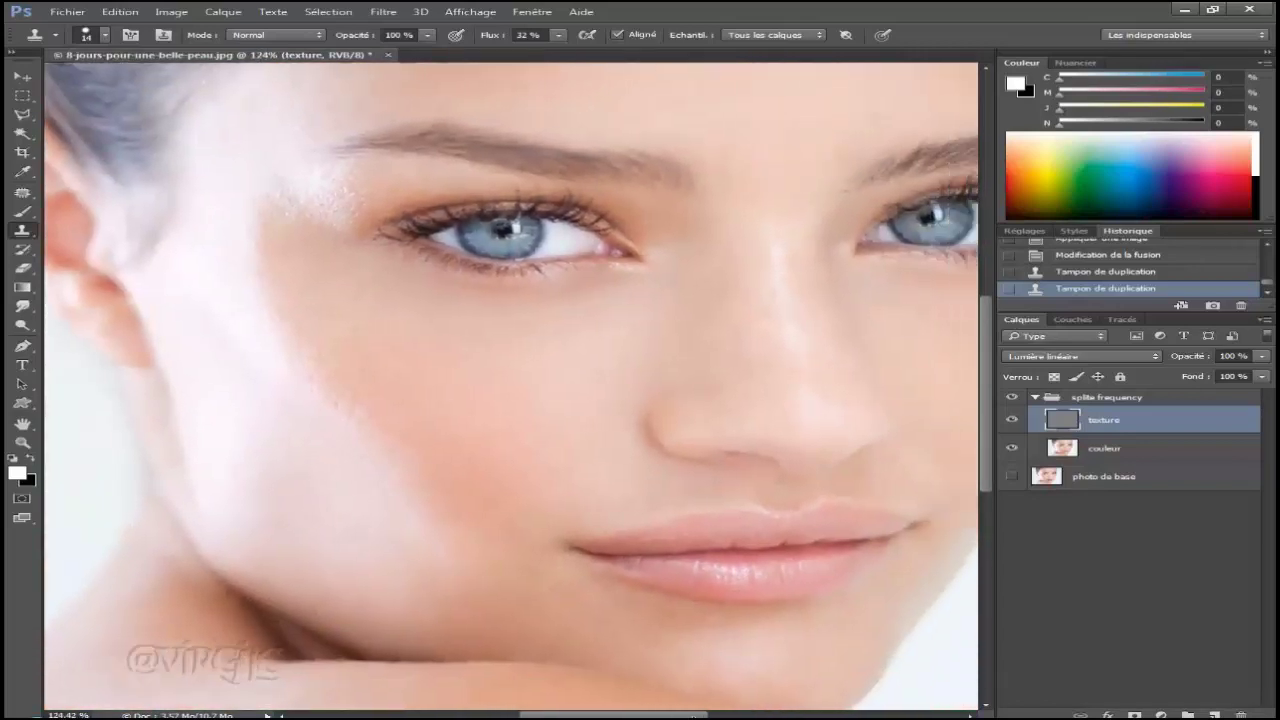
scroll(511, 390, "right", 3)
scroll(644, 442, "up", 1)
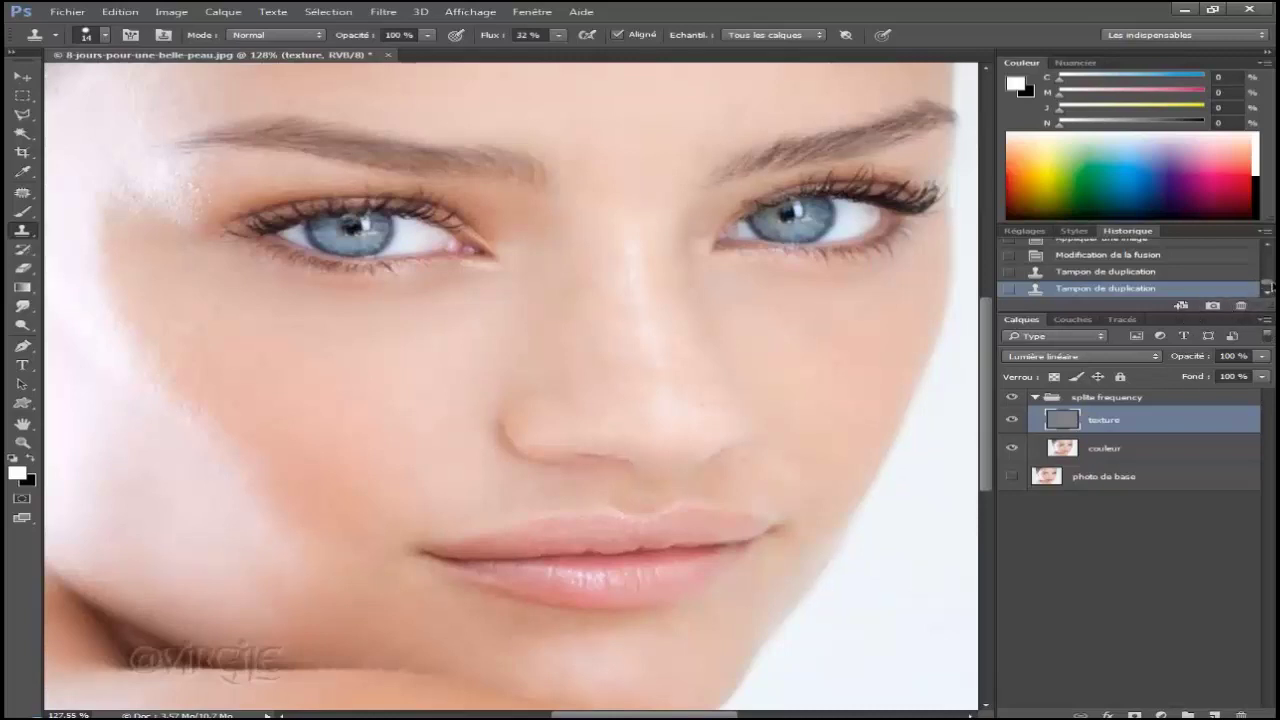
left_click_drag(1266, 287, 1266, 248)
Revert to the original photo state and save it as snapshot Instantané 1
left_click(1127, 252)
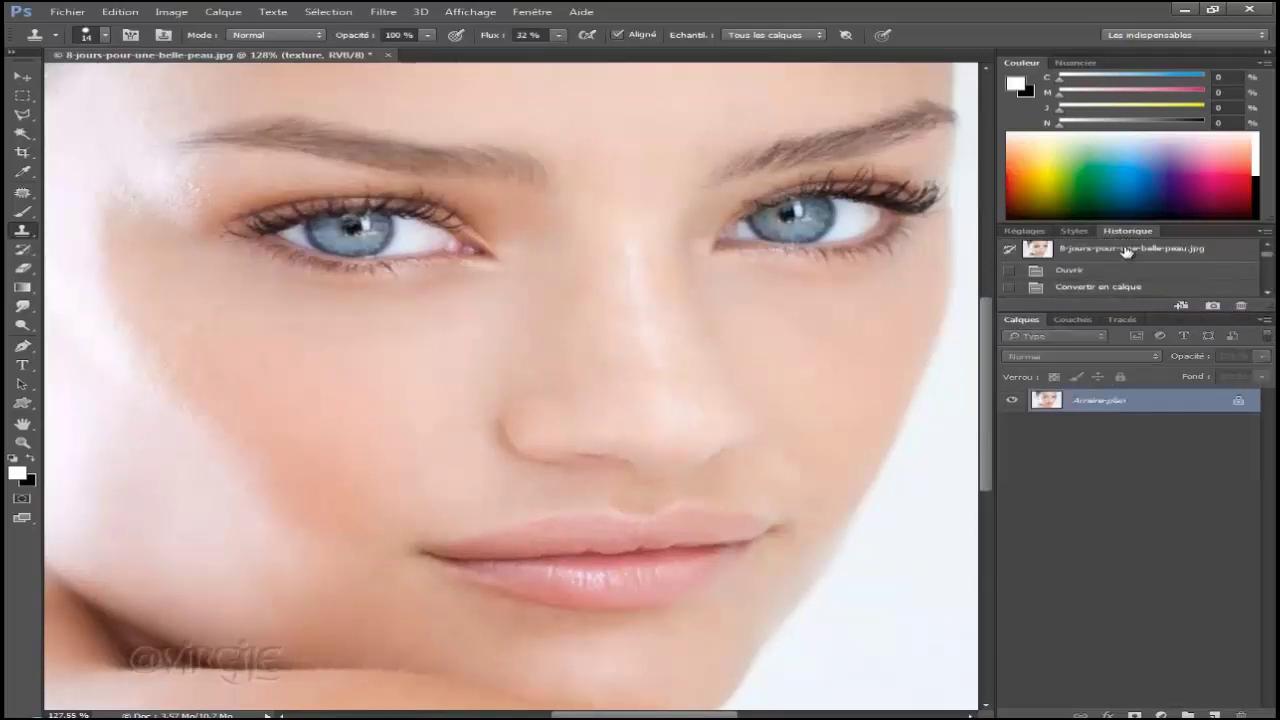
left_click(1213, 306)
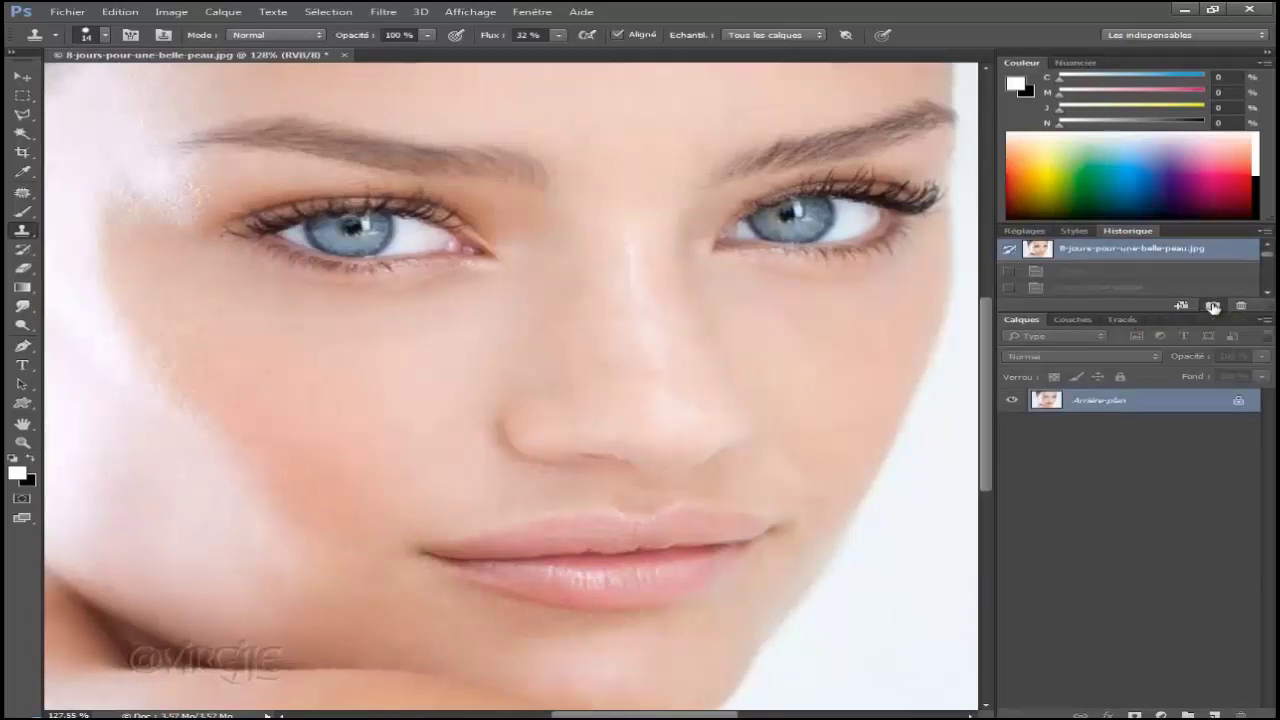
scroll(1264, 285, "down", 2)
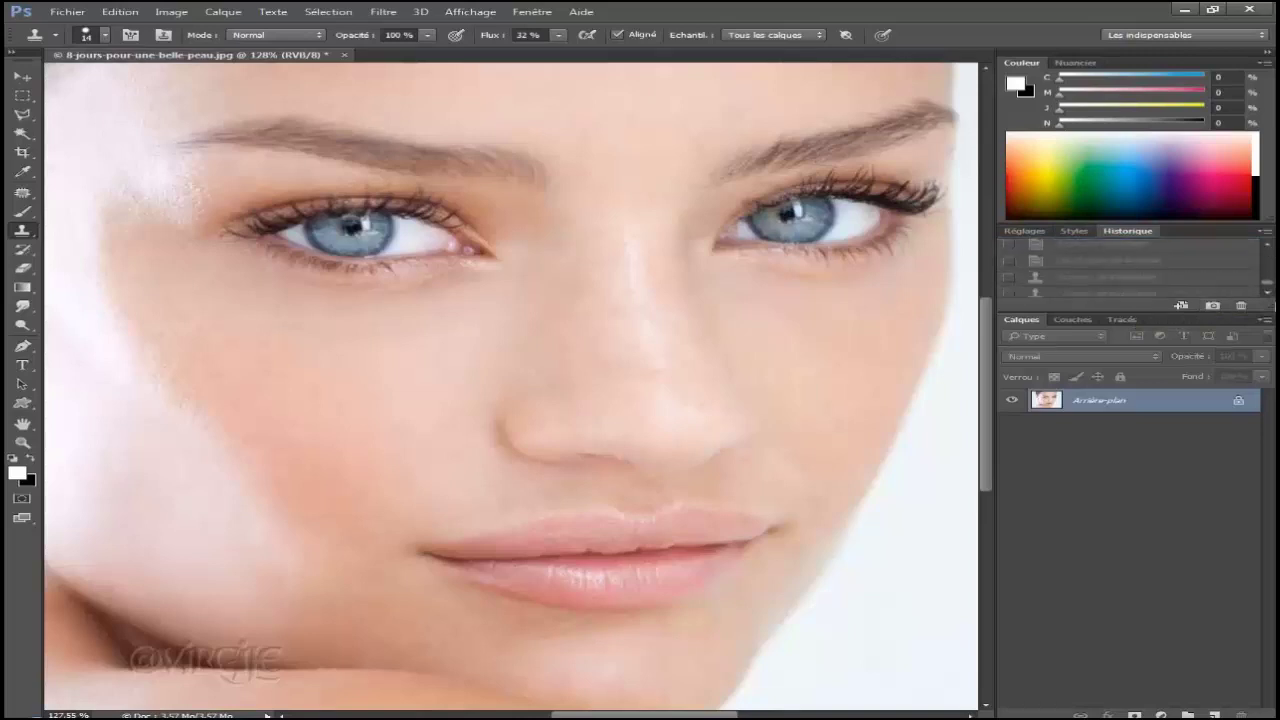
Return to the latest Tampon de duplication step and save it as snapshot Instantané 2
left_click(1155, 289)
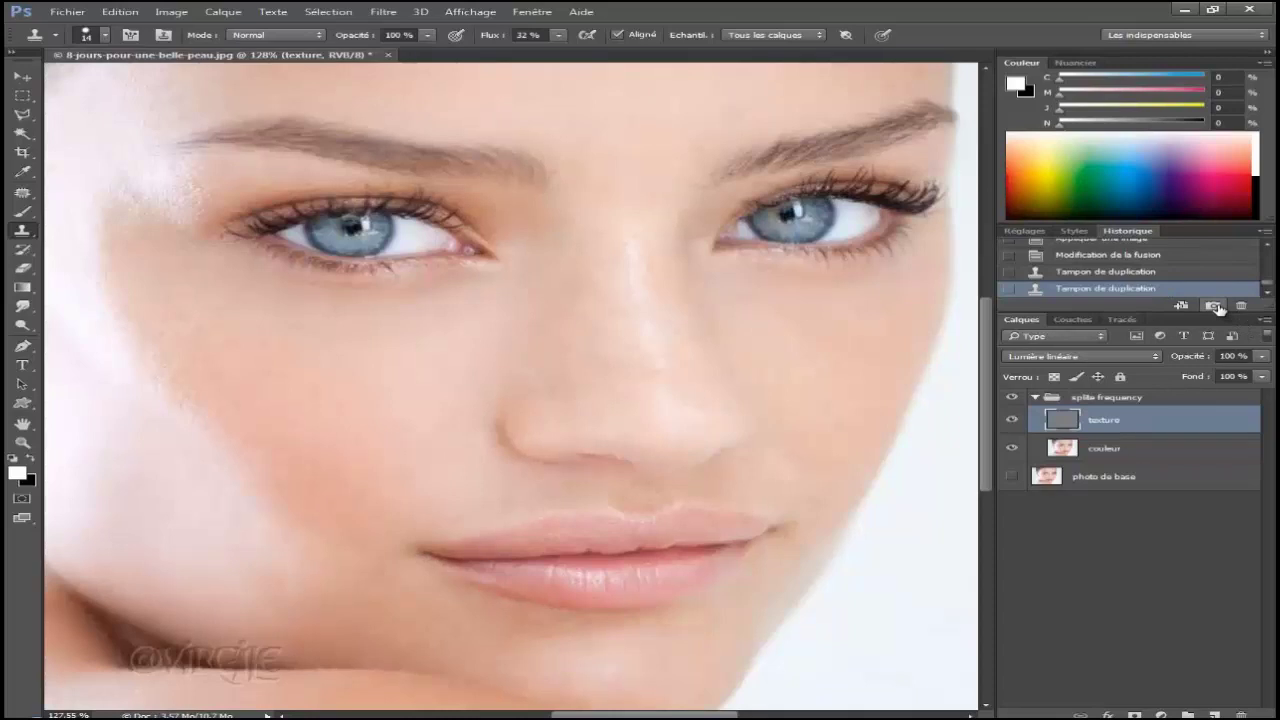
scroll(1250, 295, "up", 1)
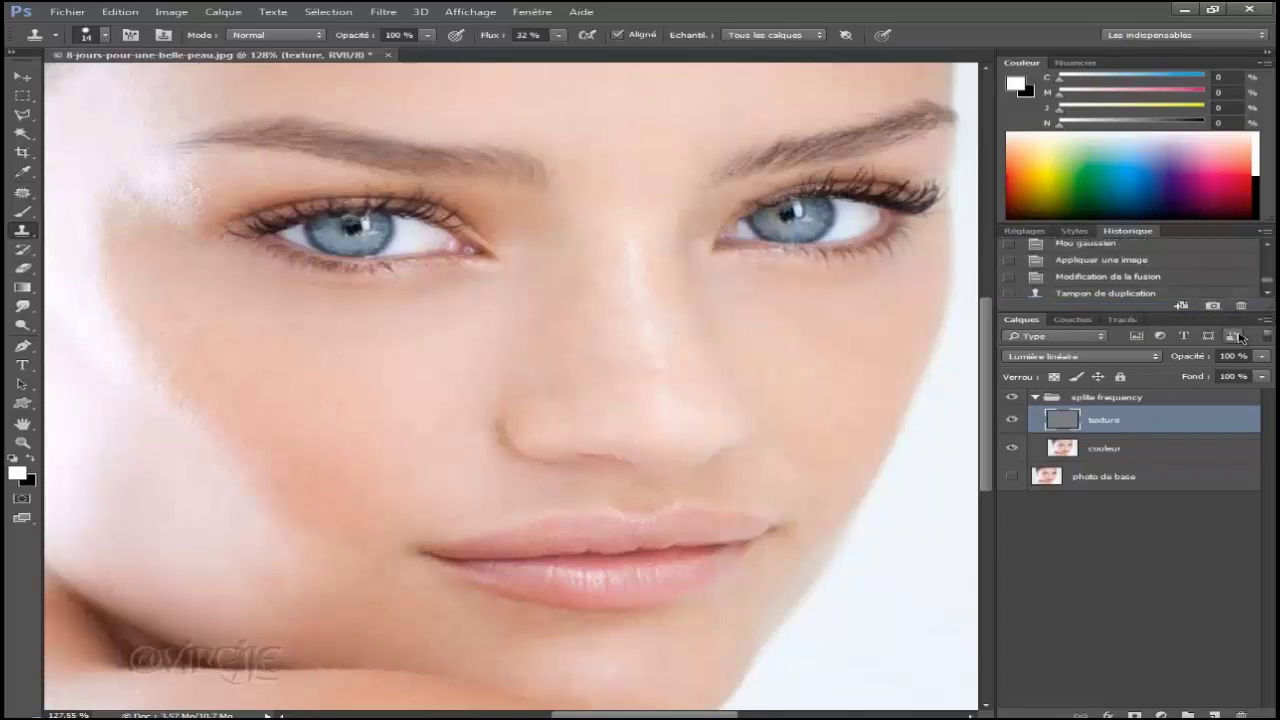
scroll(1262, 292, "down", 1)
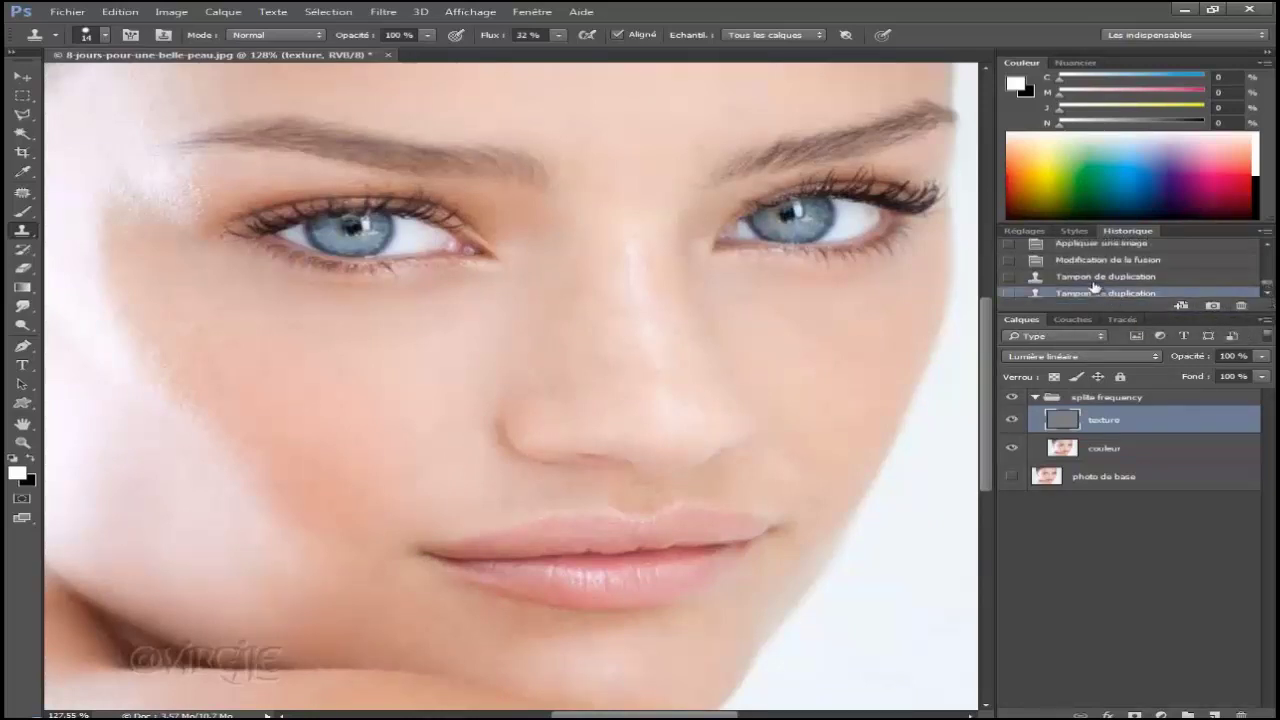
left_click_drag(1270, 288, 1266, 246)
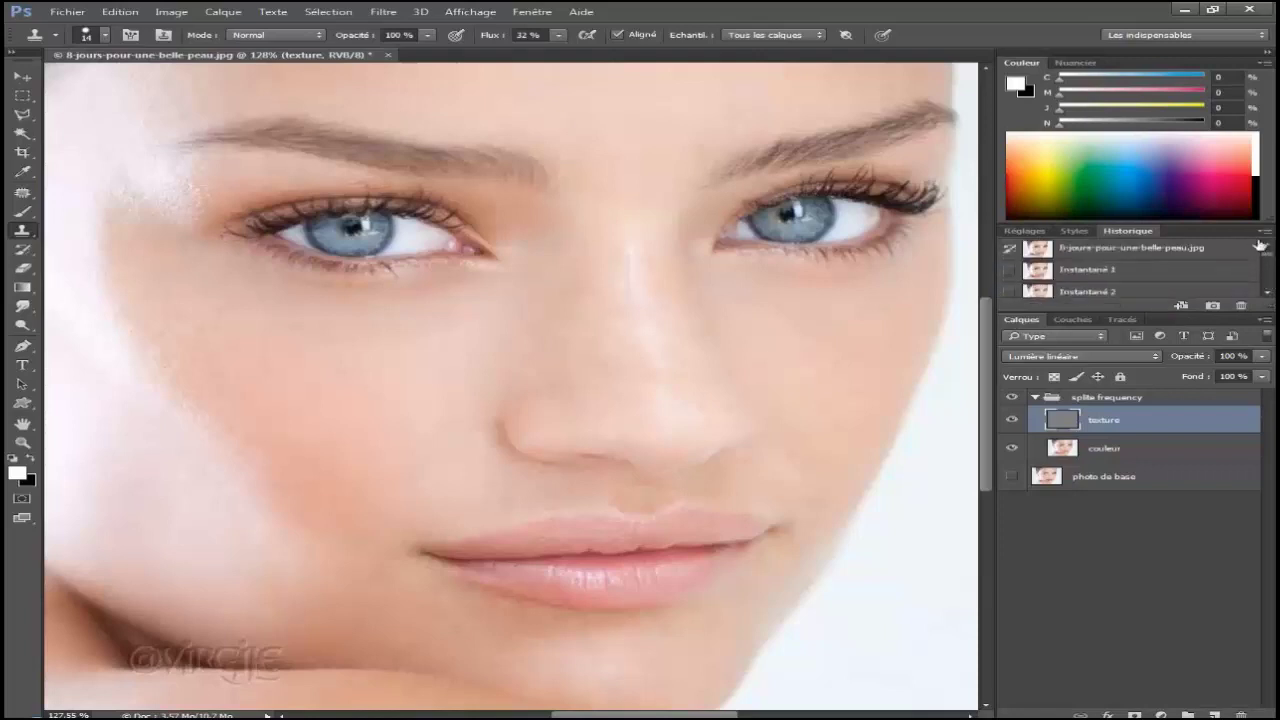
Show the before snapshot Instantané 1 to view the original skin
left_click(1095, 273)
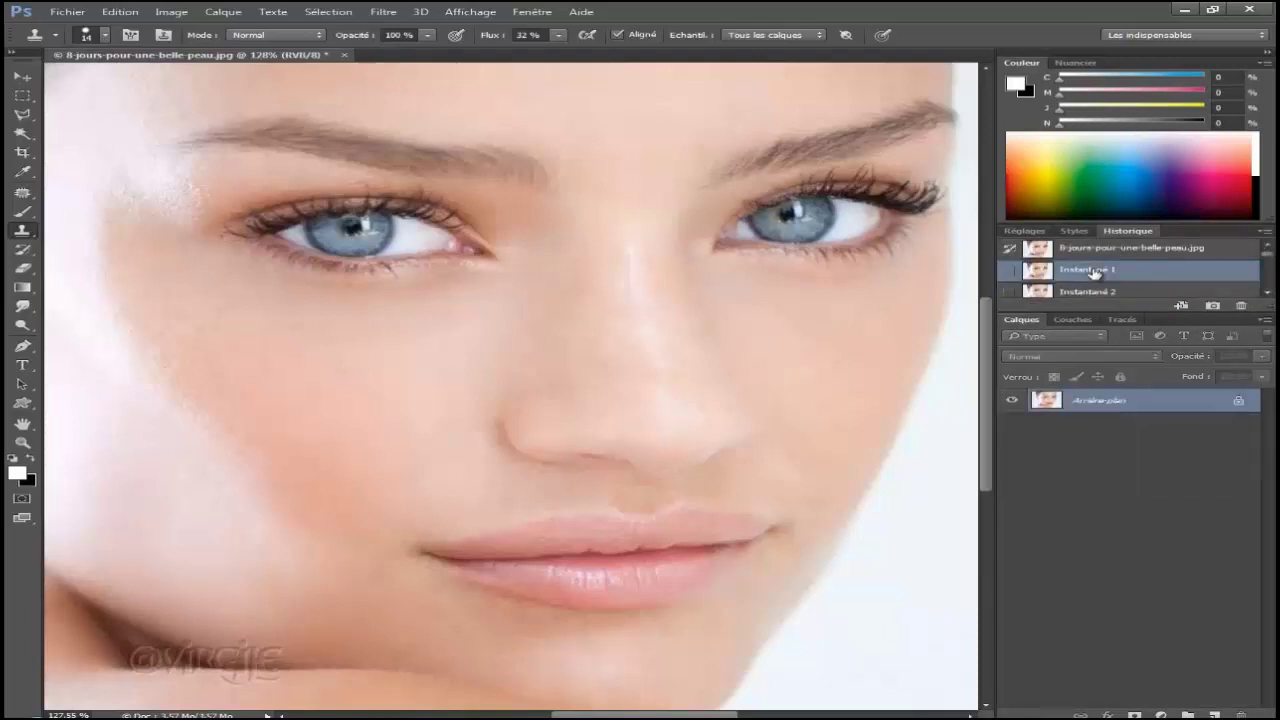
scroll(457, 290, "up", 2)
scroll(457, 277, "up", 2)
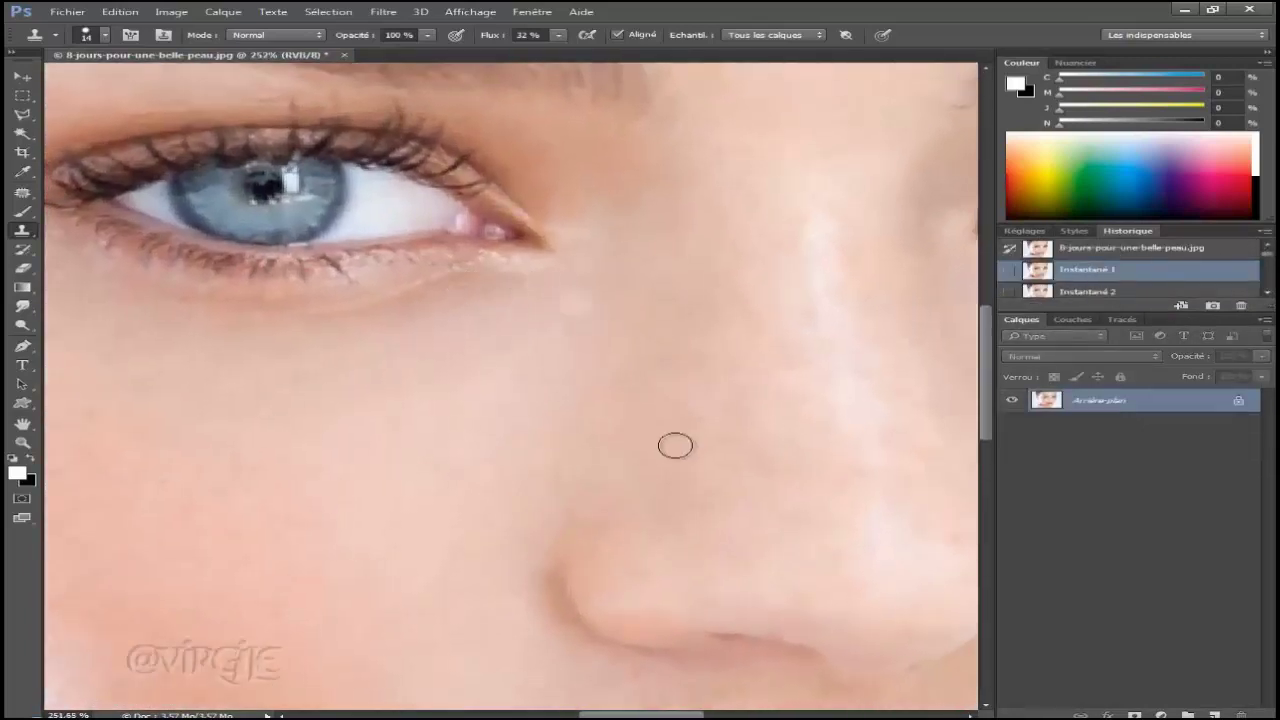
scroll(474, 343, "up", 1)
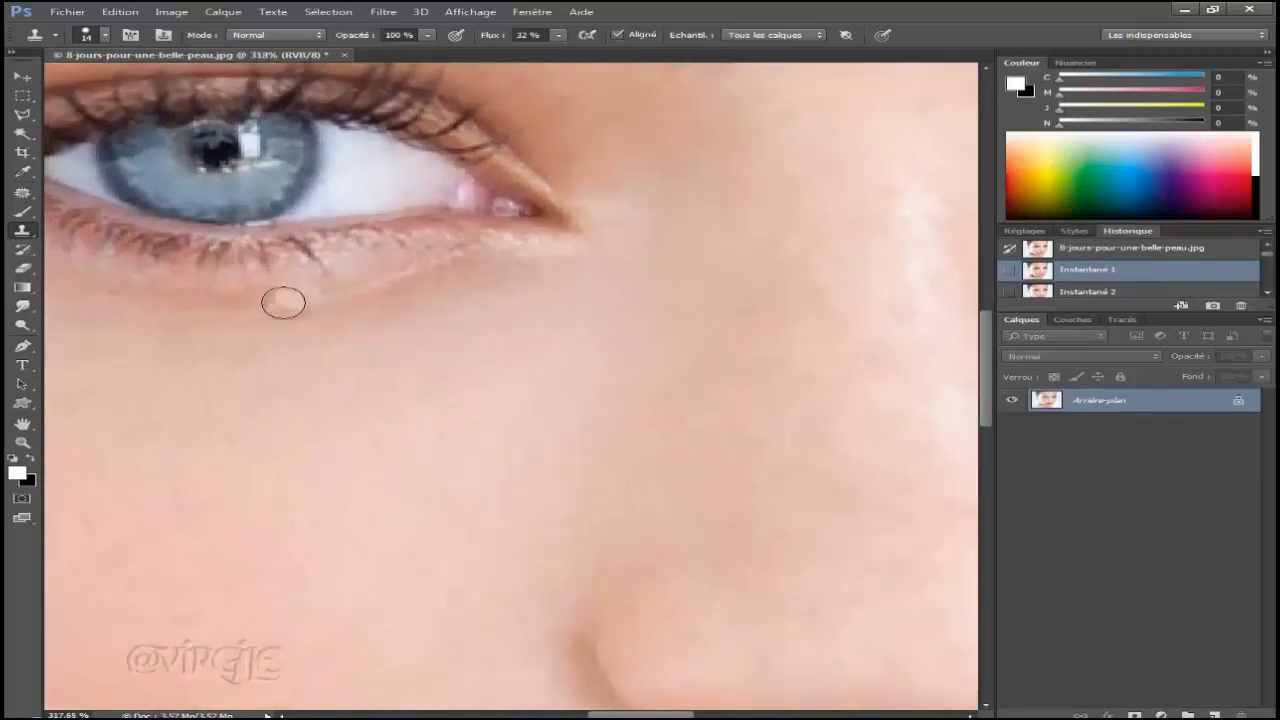
scroll(283, 297, "down", 1)
scroll(255, 352, "up", 1)
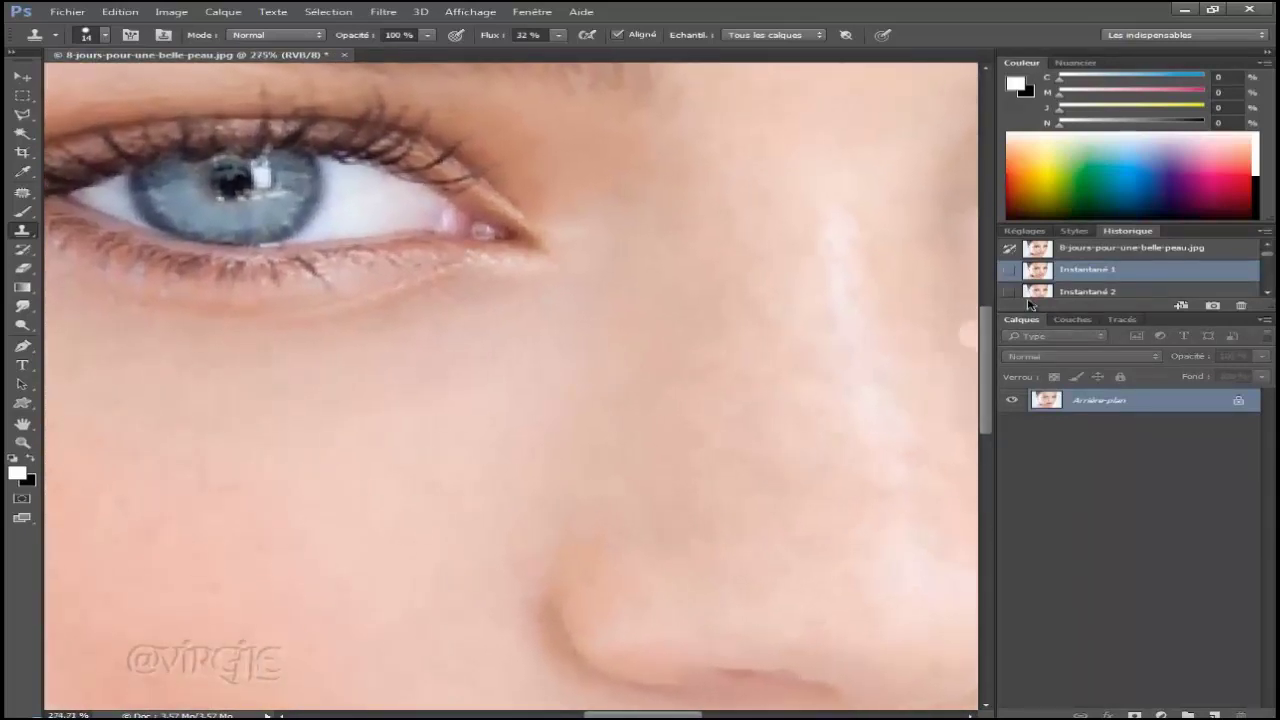
Show the after snapshot Instantané 2, then clone a dab of texture under the eye
left_click(1092, 291)
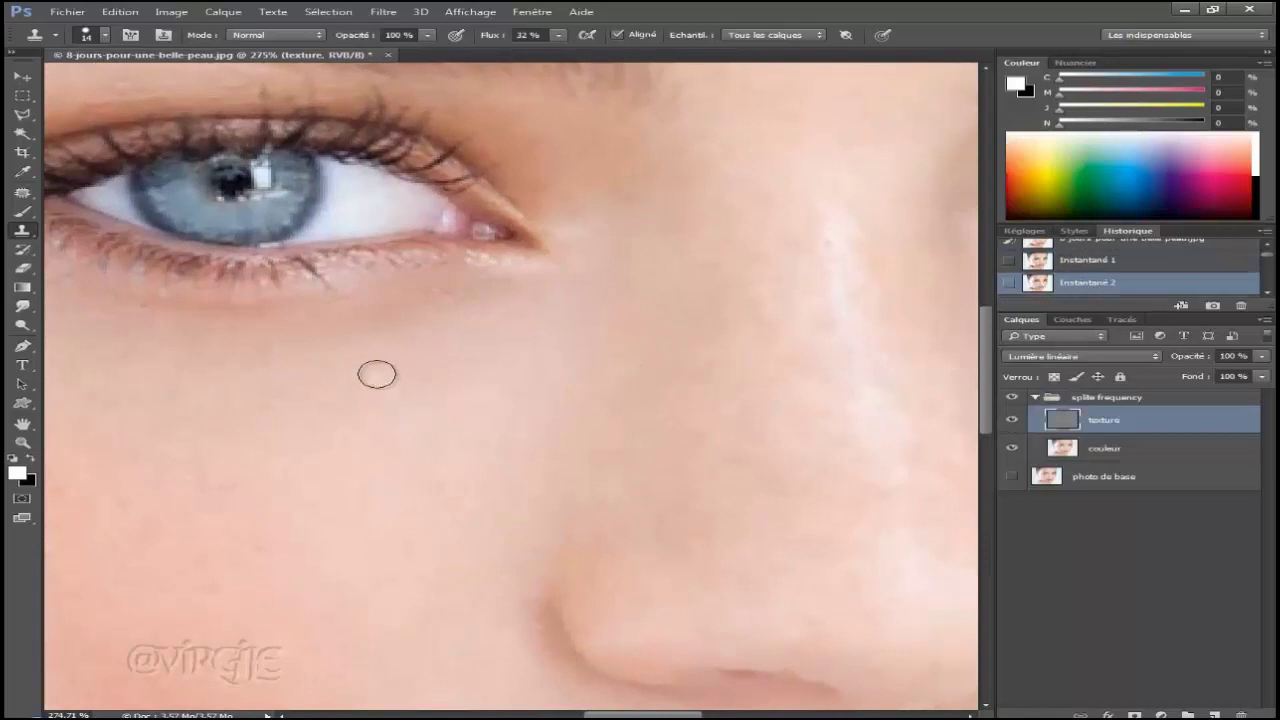
scroll(489, 334, "down", 1)
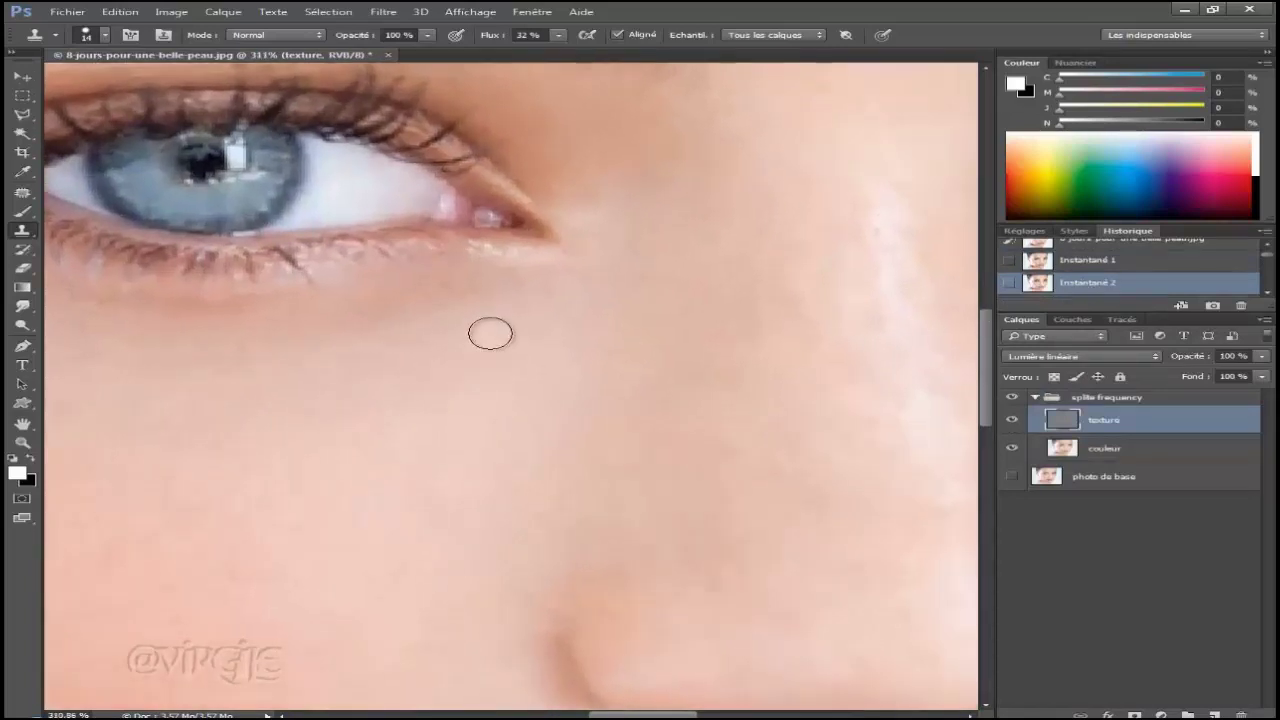
scroll(400, 391, "down", 2)
scroll(426, 423, "up", 1)
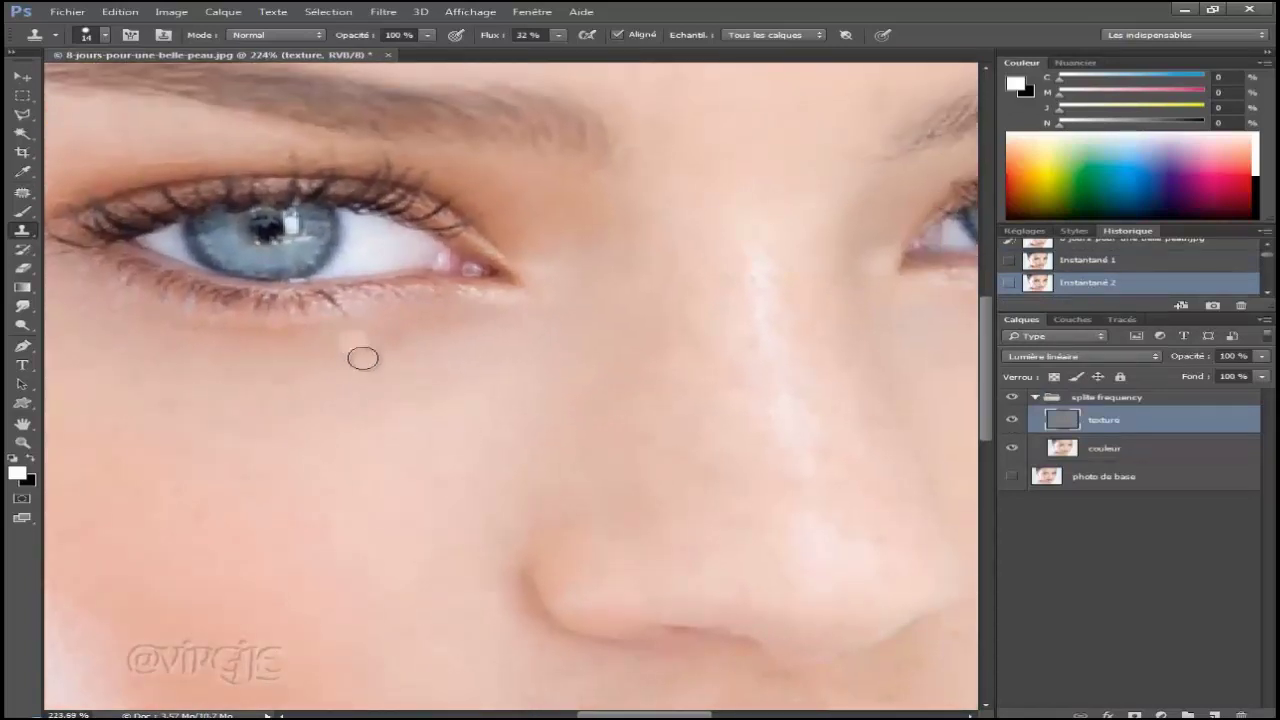
scroll(405, 370, "up", 1)
scroll(425, 350, "up", 1)
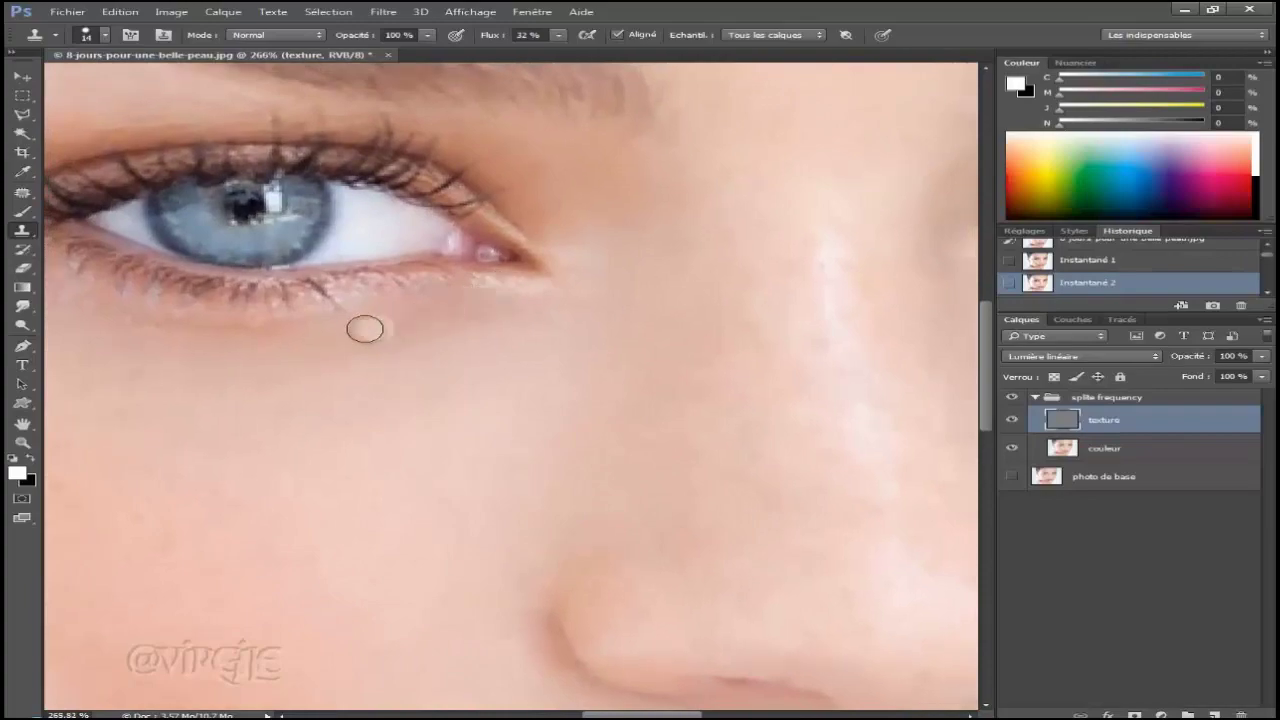
left_click(412, 340)
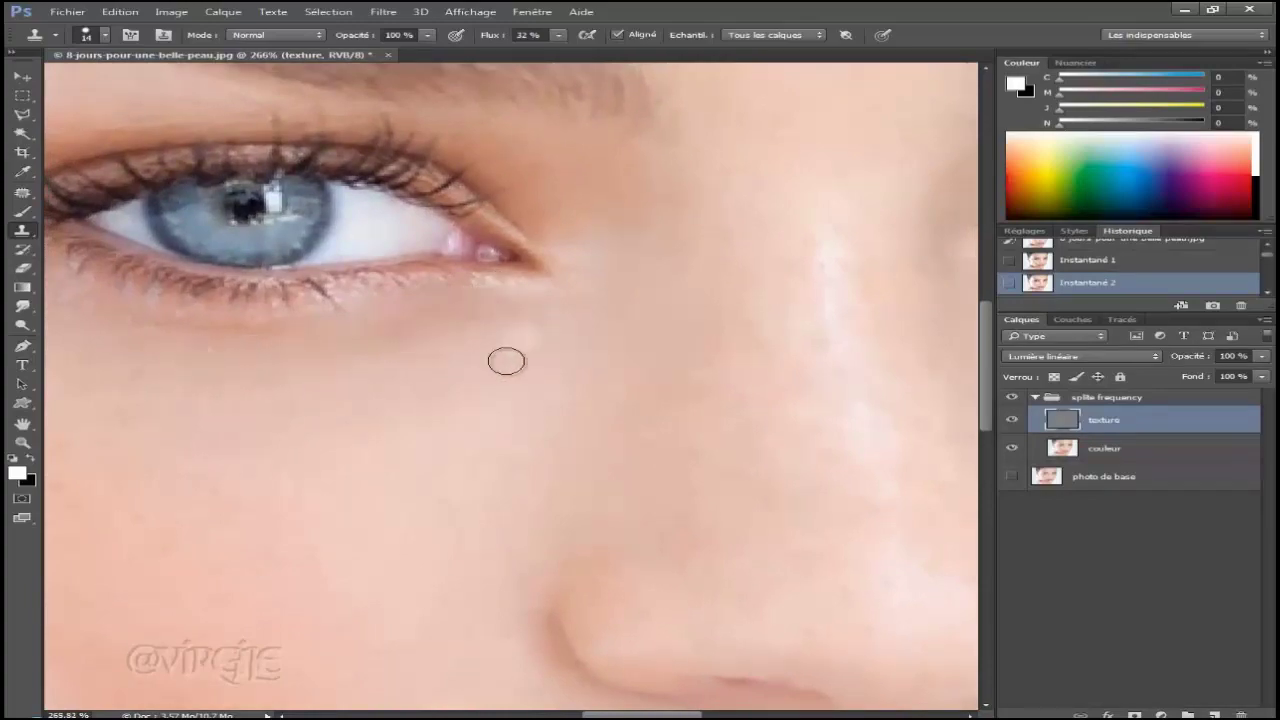